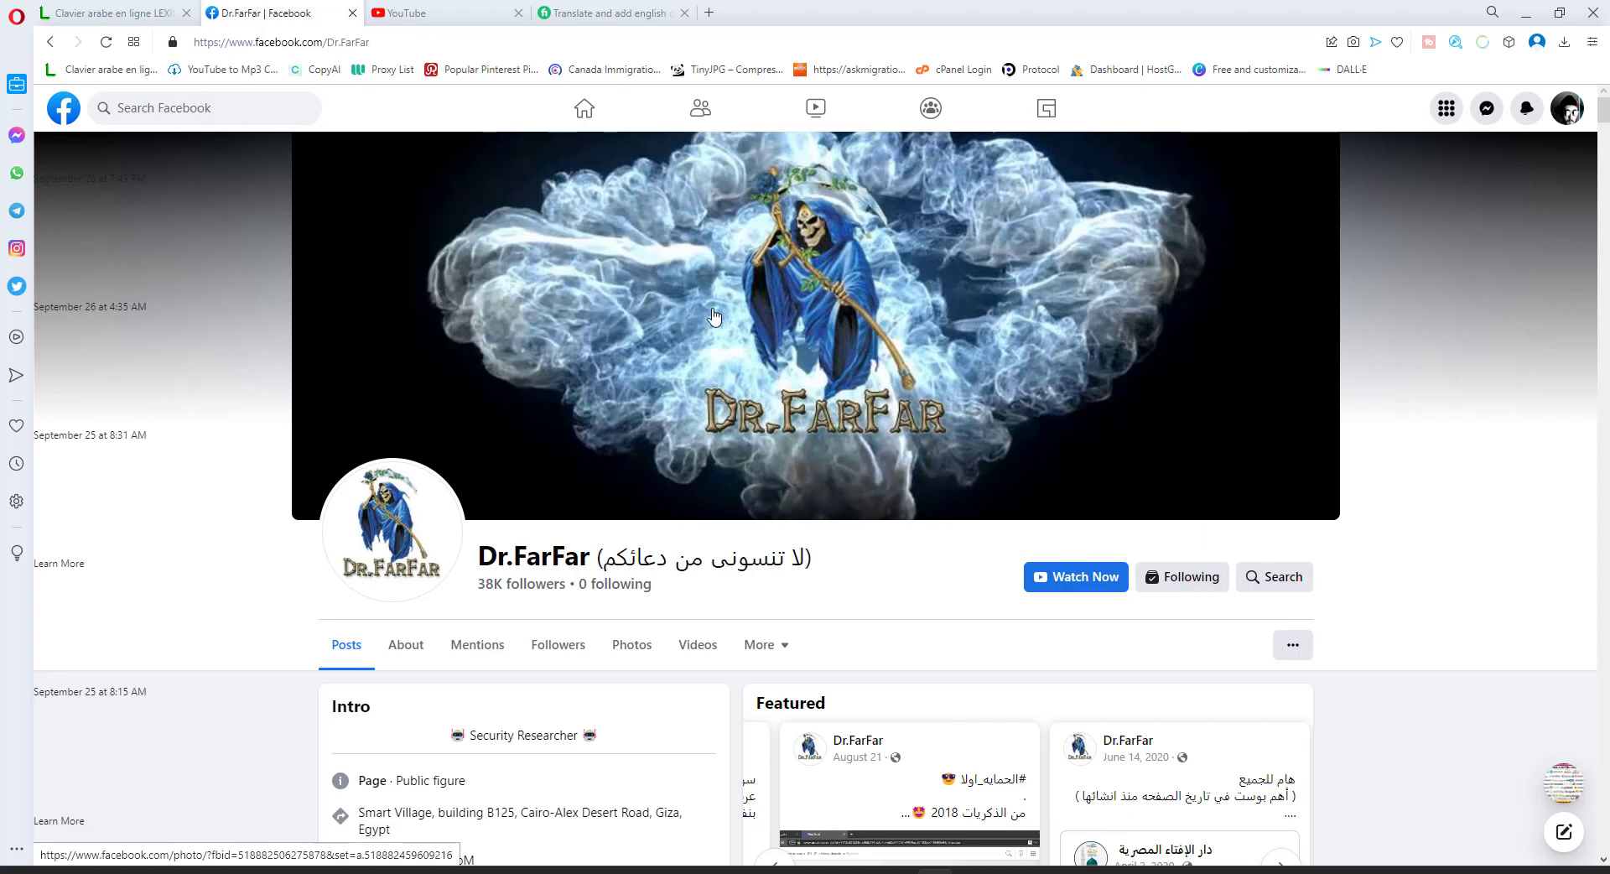
# Step: Browse the Fiverr translated-subtitles gig, jumping to its reviews and back up to the packages
pyautogui.click(629, 15)
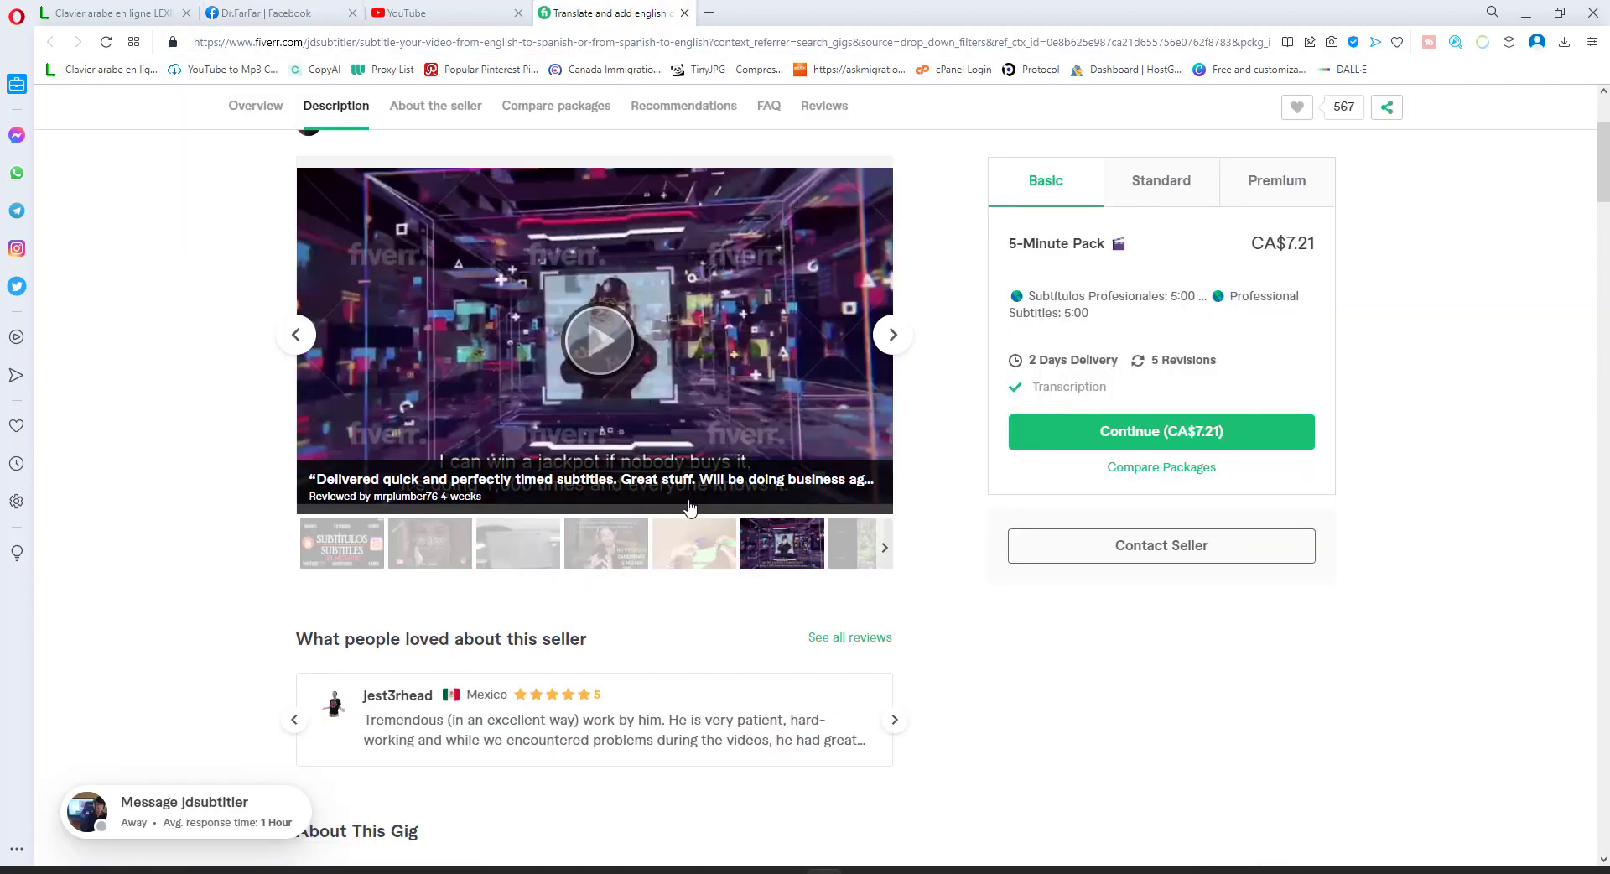
pyautogui.scroll(3, 692, 508)
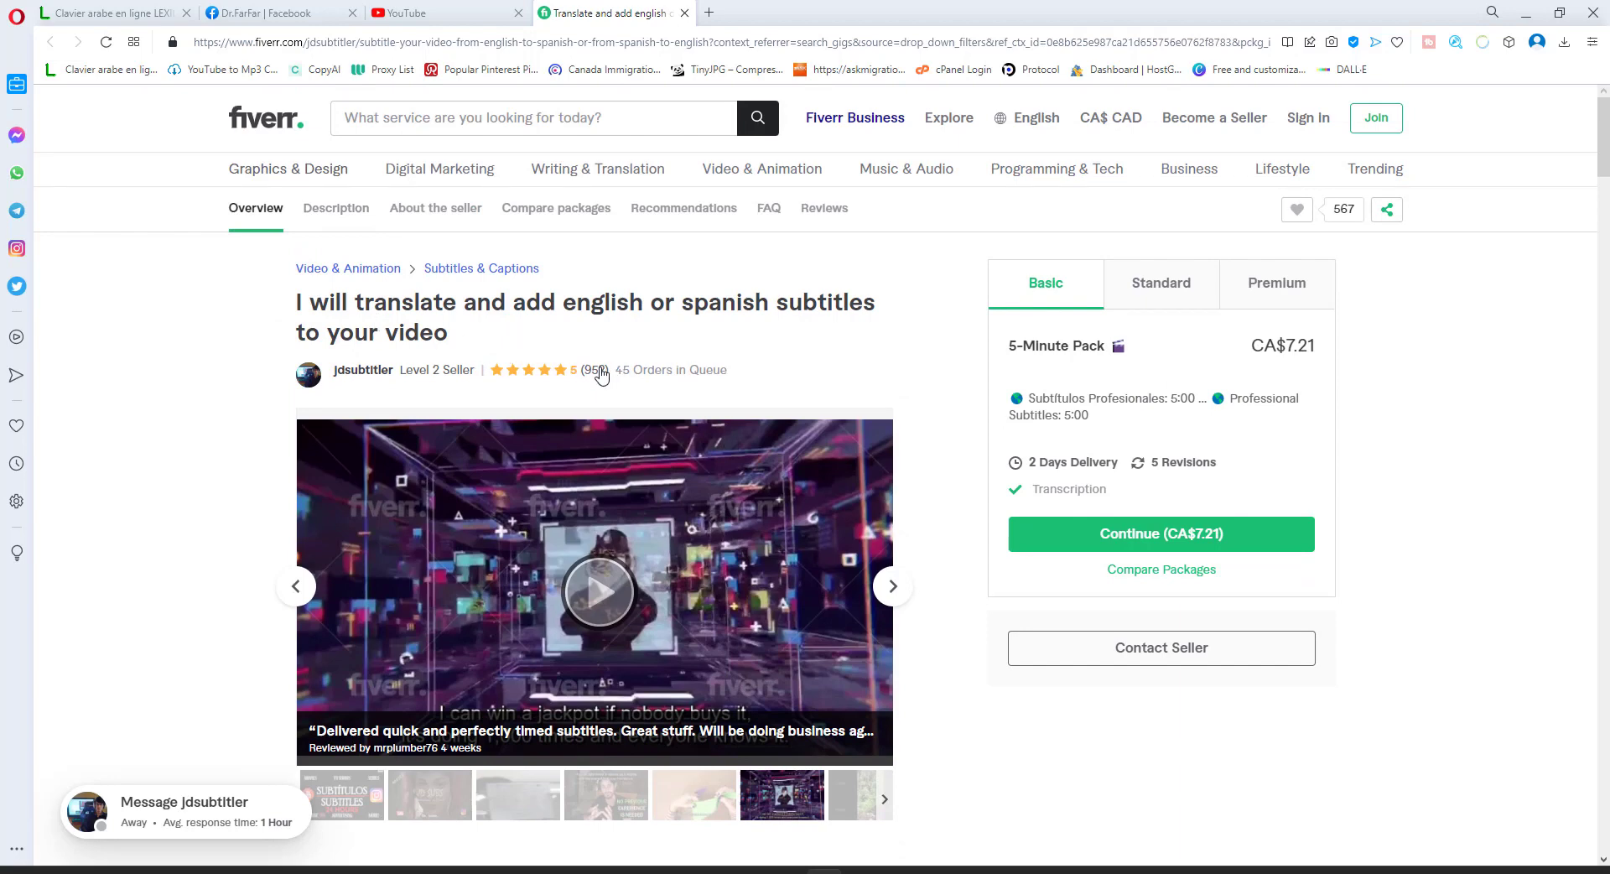
pyautogui.moveTo(608, 372); pyautogui.dragTo(572, 379)
pyautogui.click(573, 379)
pyautogui.scroll(5, 673, 385)
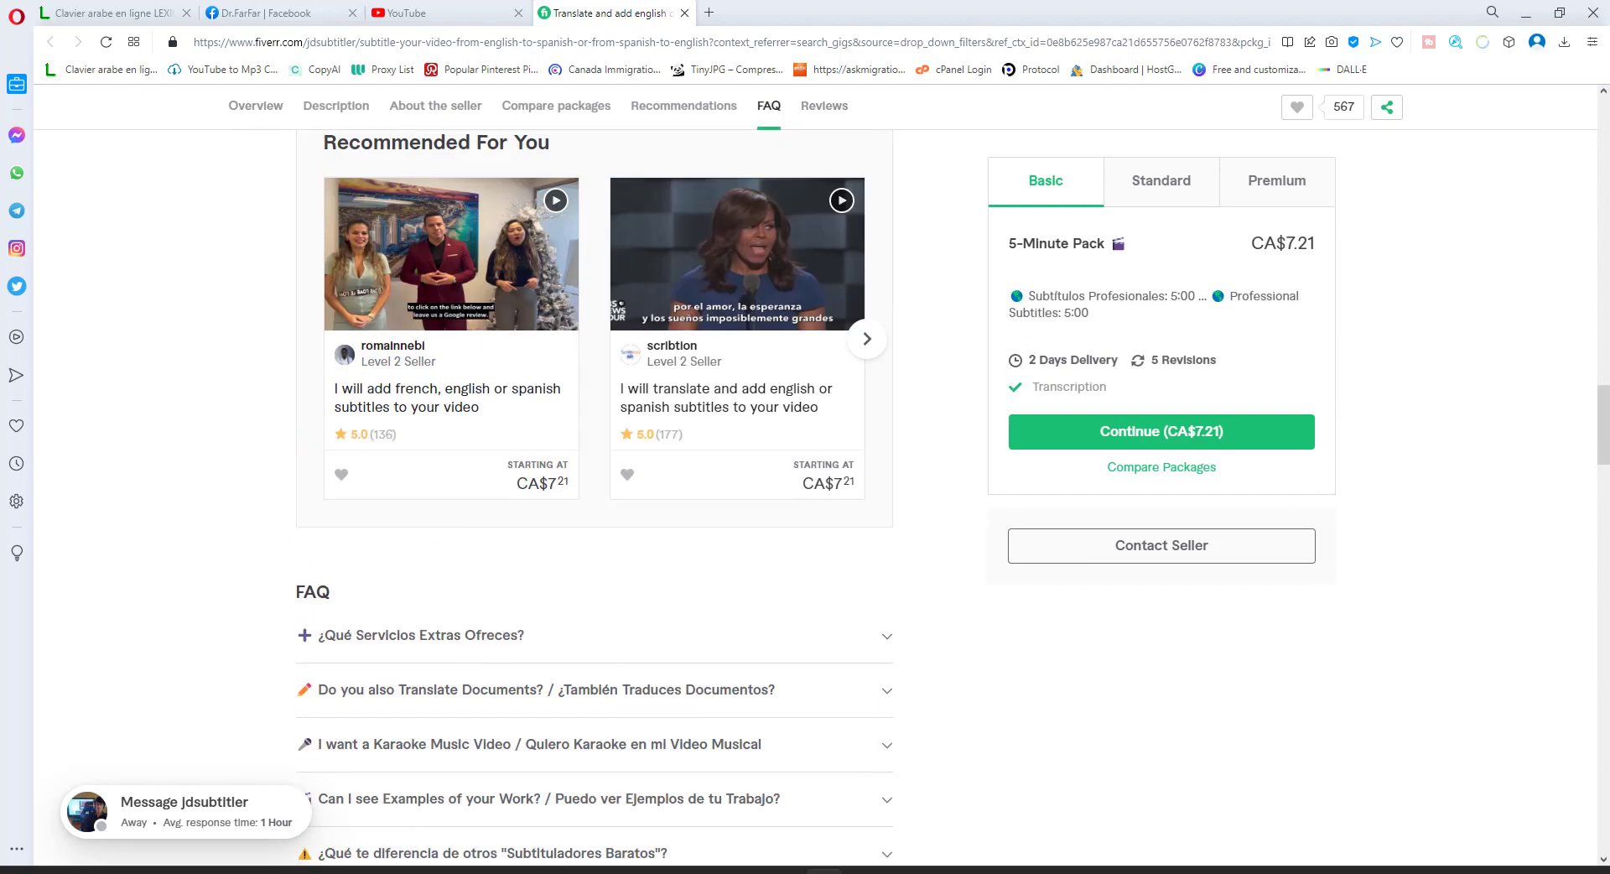
pyautogui.moveTo(1604, 423); pyautogui.dragTo(1581, 132)
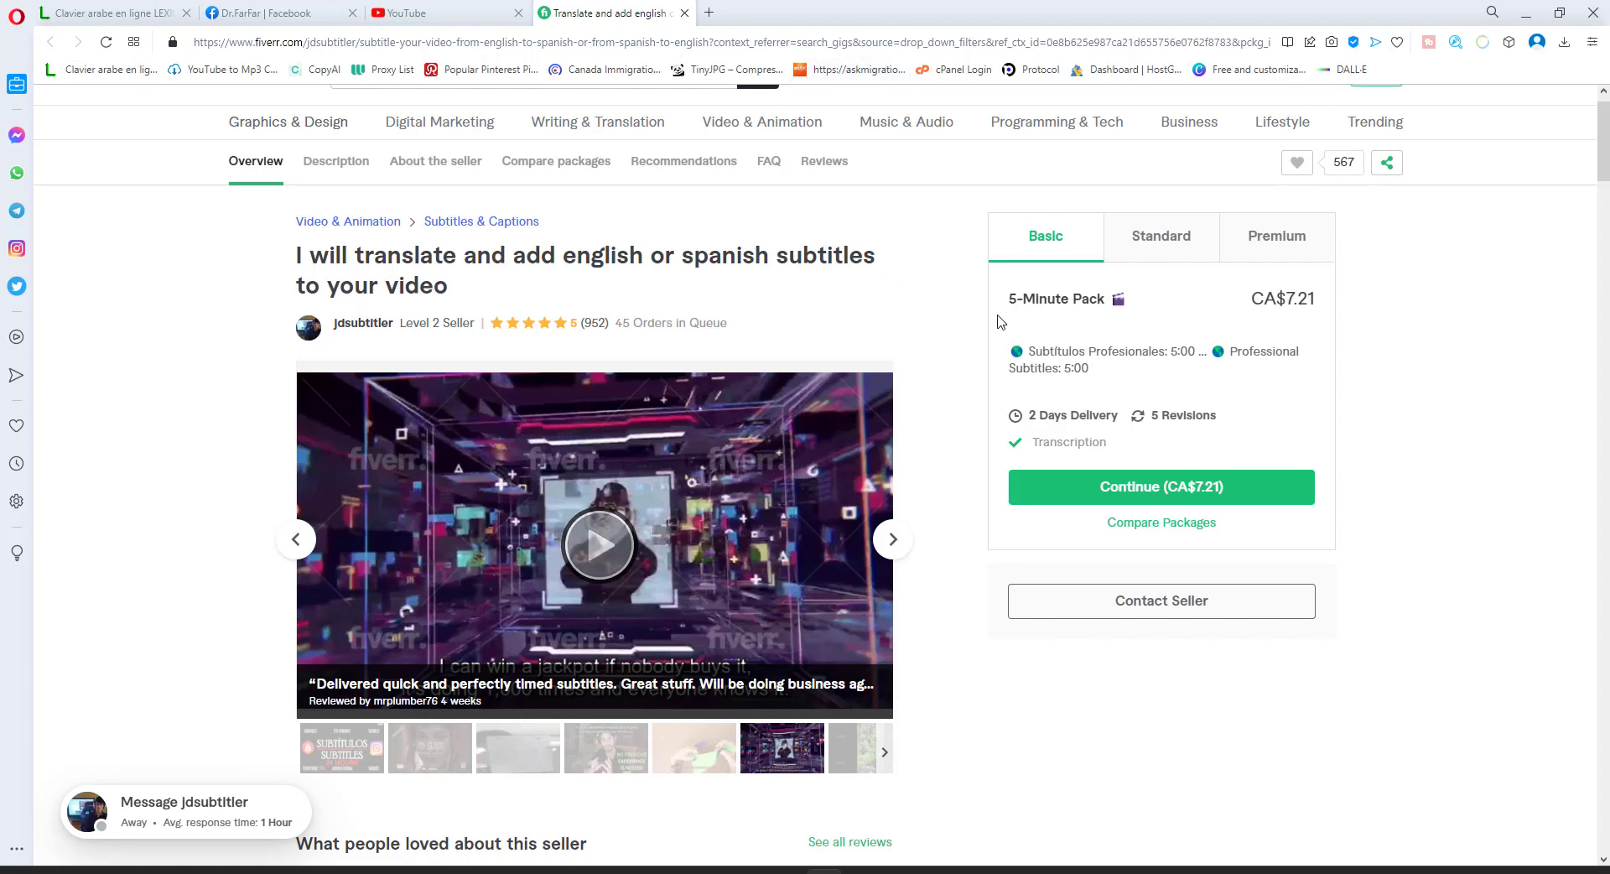
pyautogui.moveTo(1024, 300); pyautogui.dragTo(1037, 300)
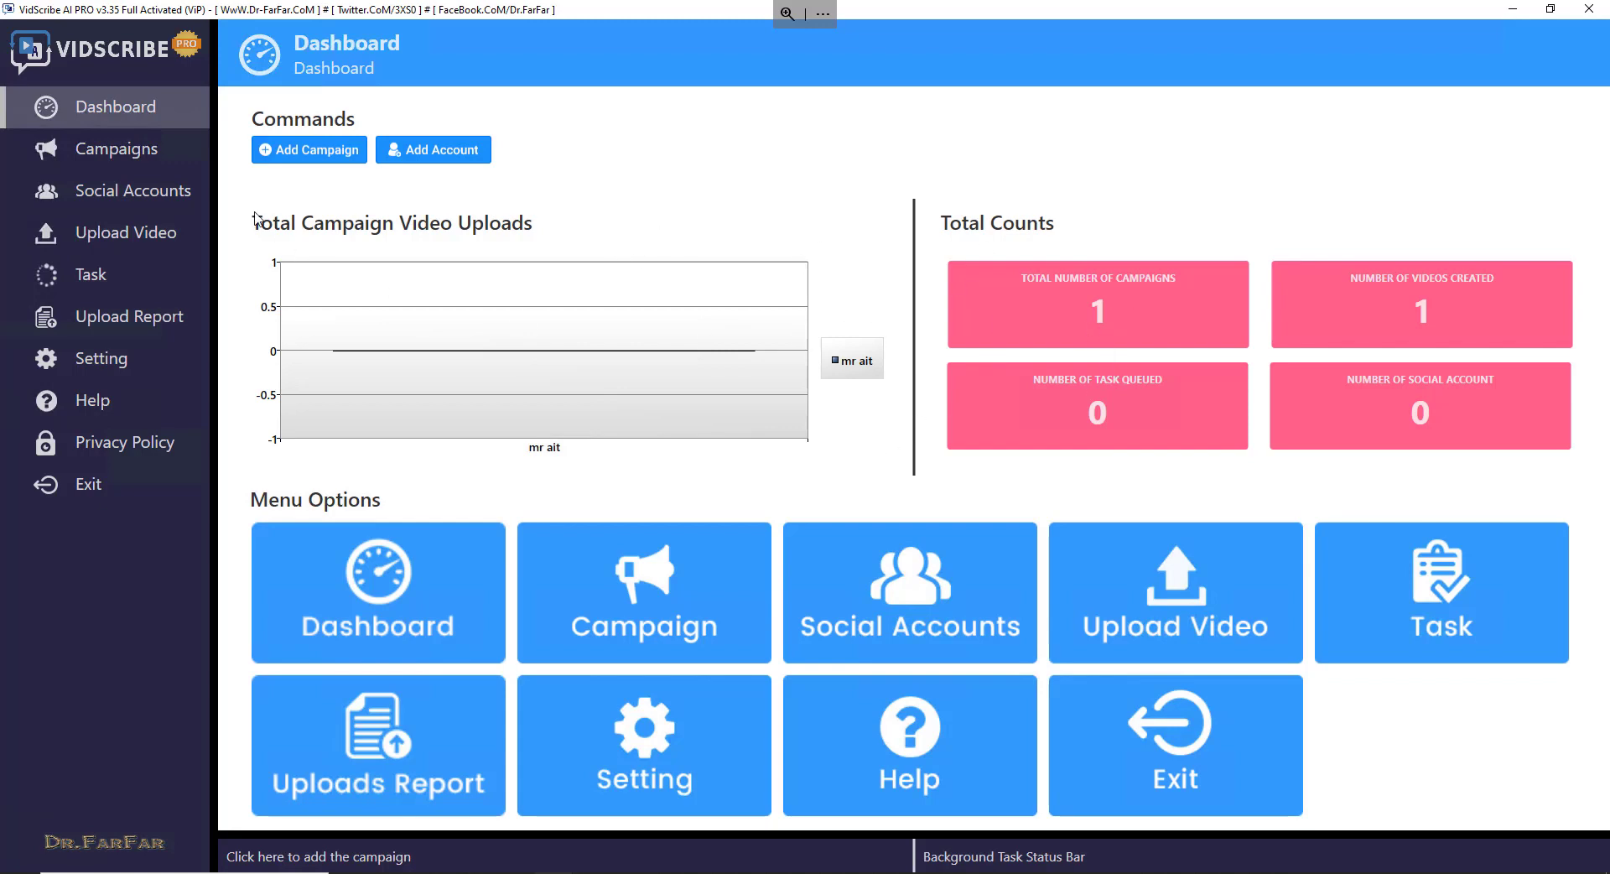
# Step: Check the campaigns list showing only 'mr ait', then return to the dashboard
pyautogui.click(151, 158)
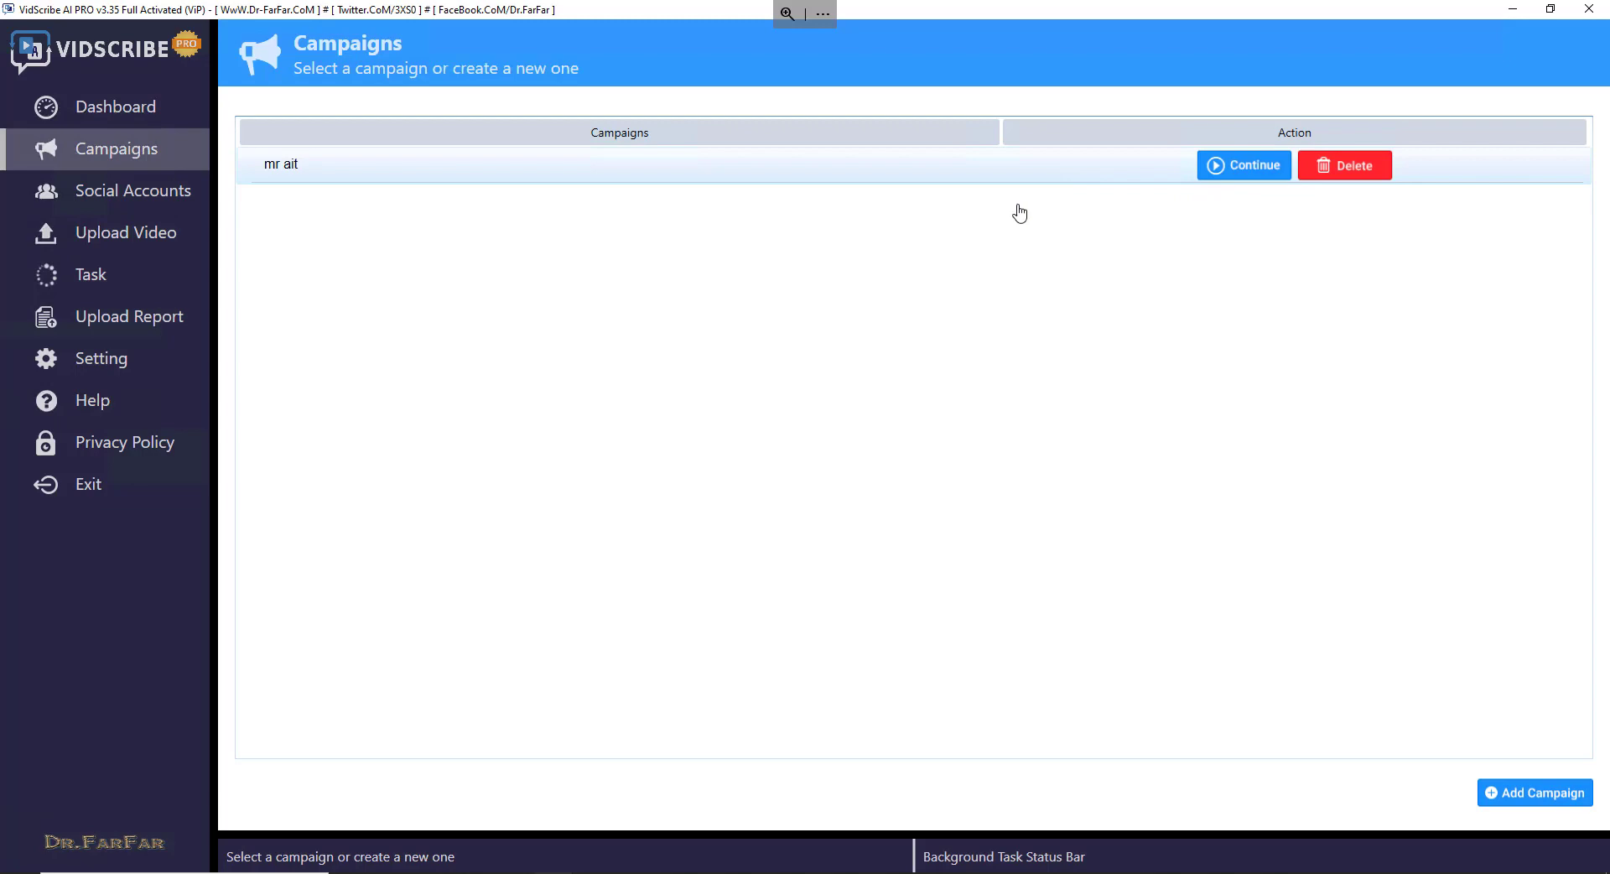
pyautogui.click(113, 113)
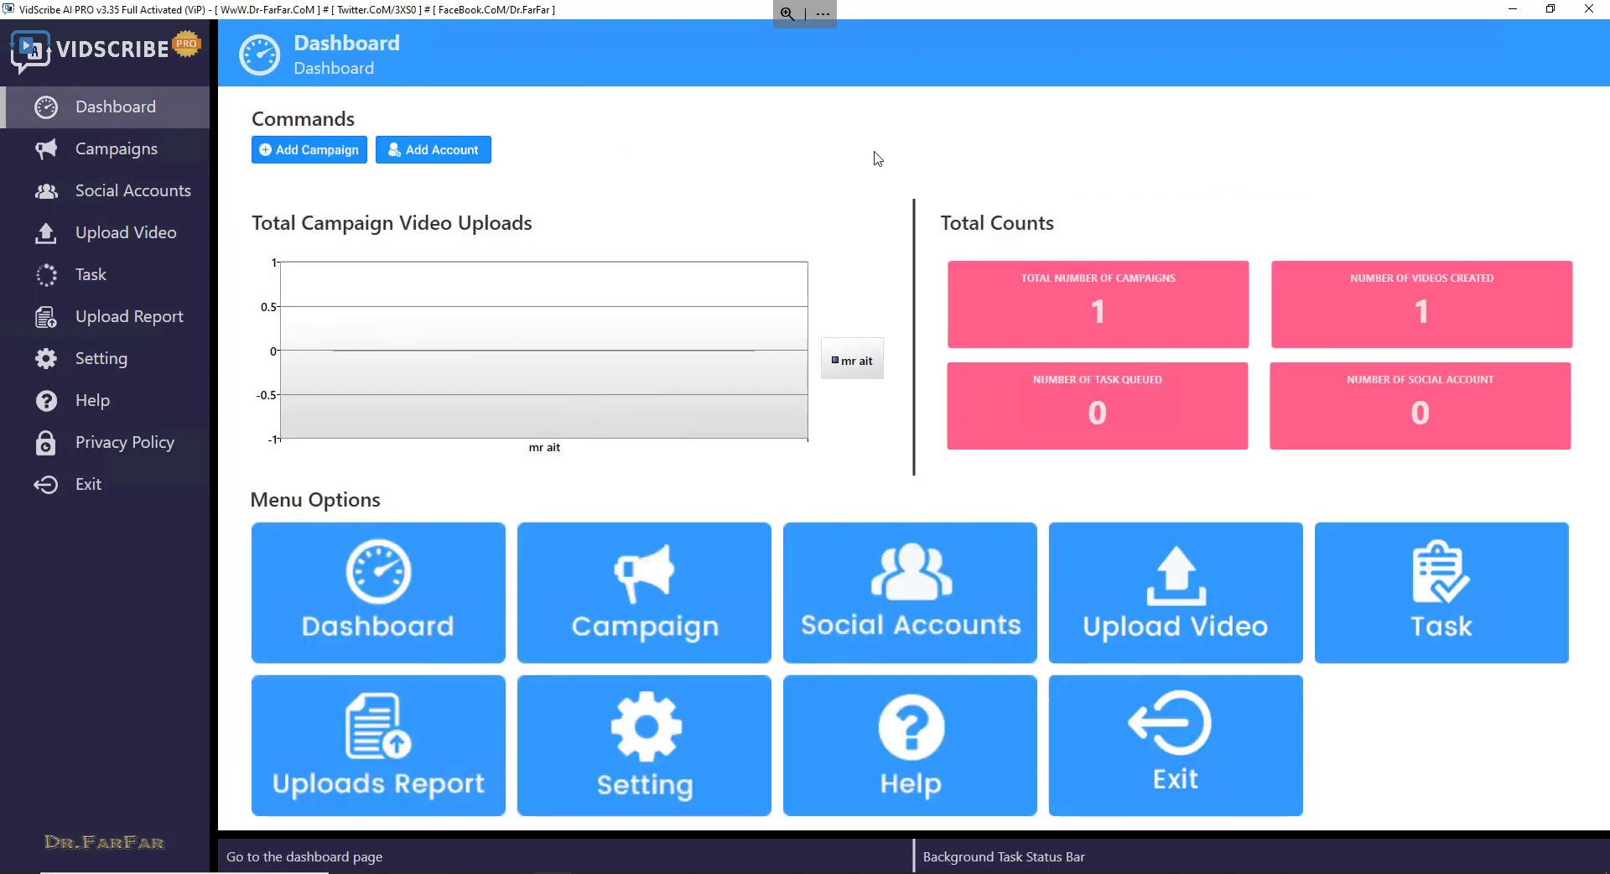
# Step: Create a campaign named 'demo' and continue into its Get Started options
pyautogui.click(311, 153)
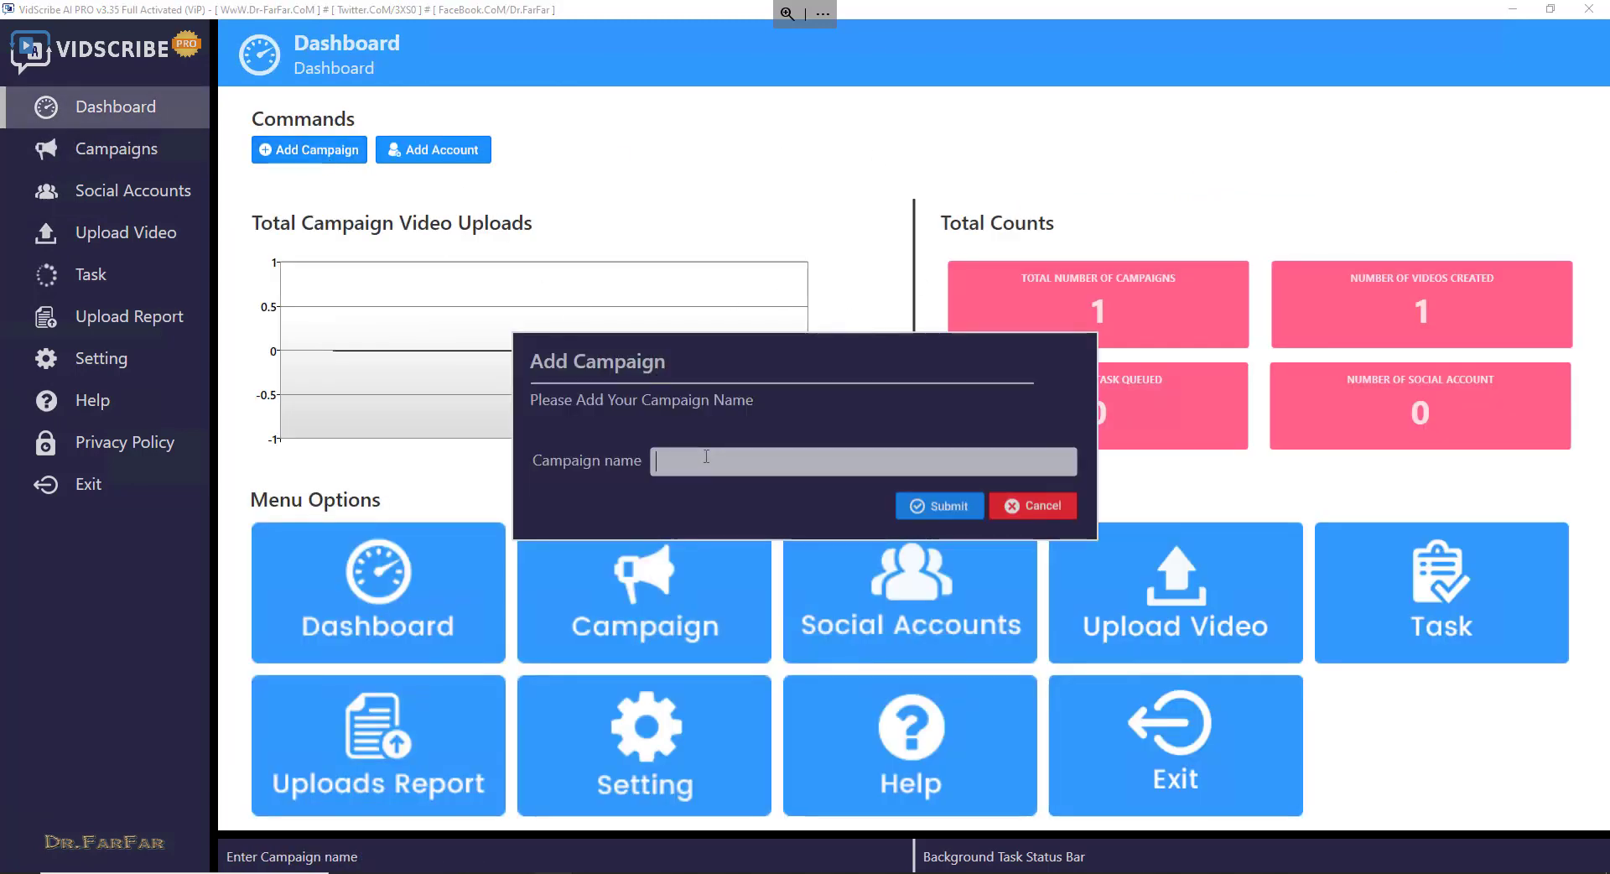
pyautogui.write('demo')
pyautogui.click(963, 508)
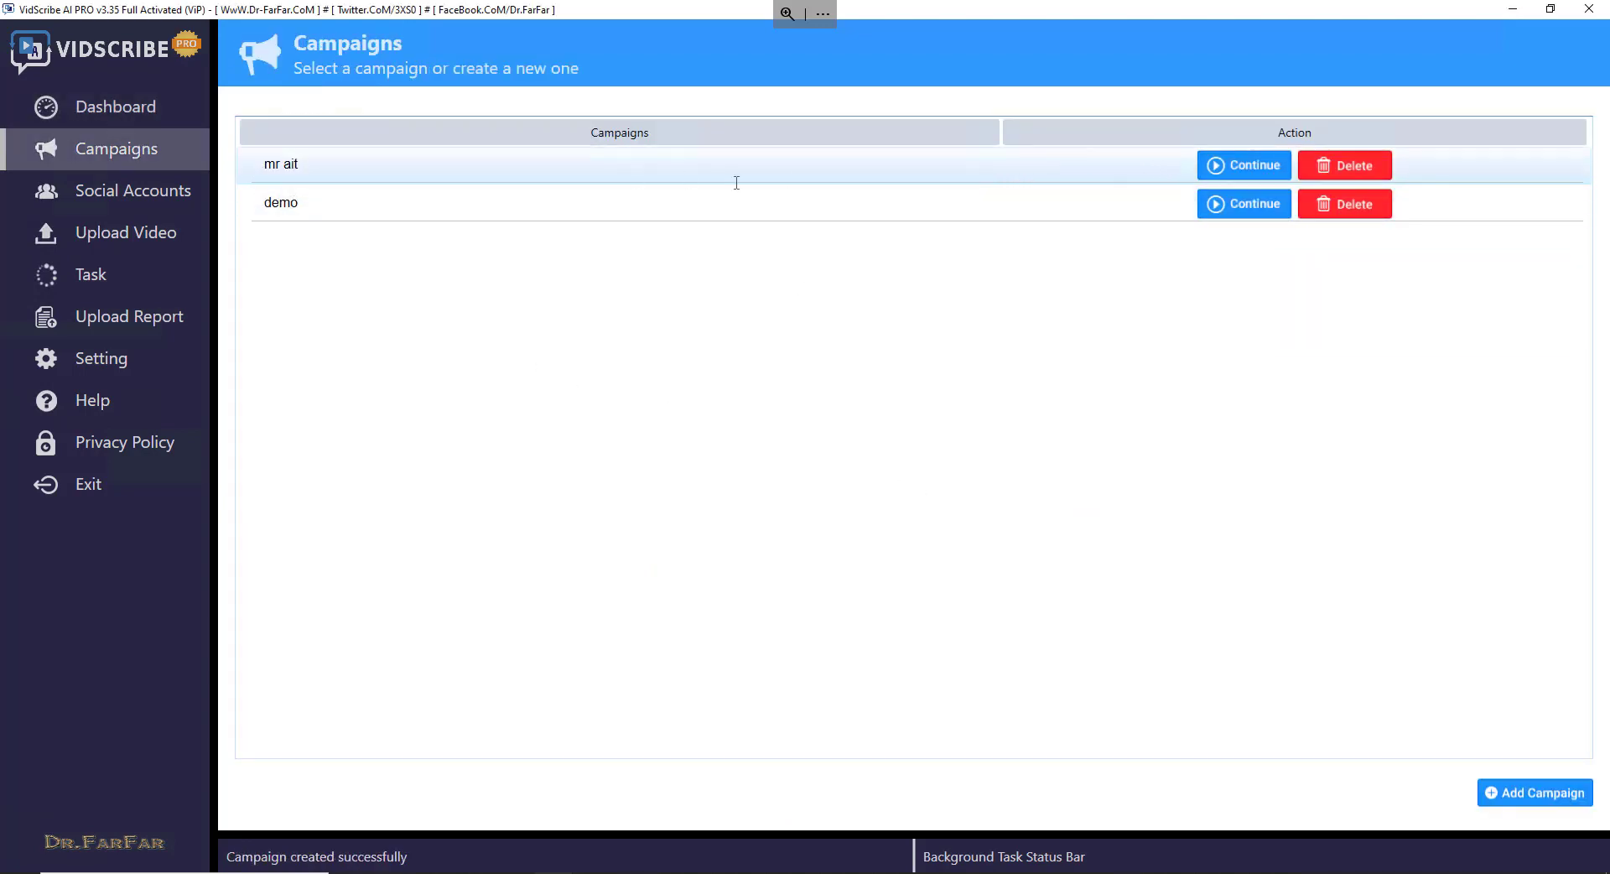
pyautogui.click(1218, 167)
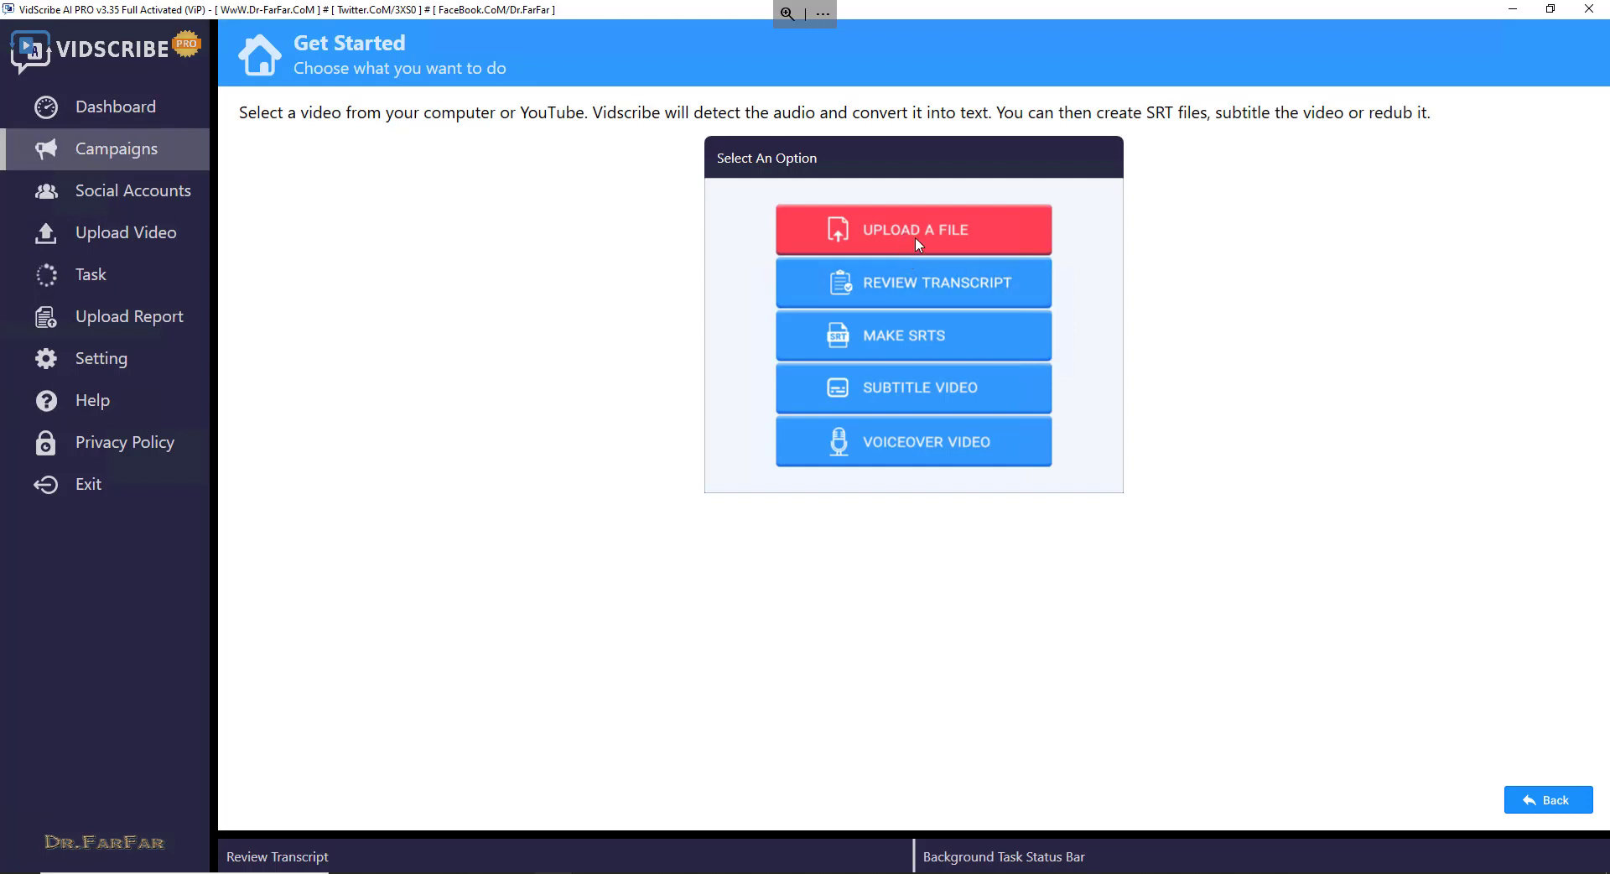
# Step: Explore the Upload a File page, choosing a YouTube URL source and browsing the video languages
pyautogui.click(170, 124)
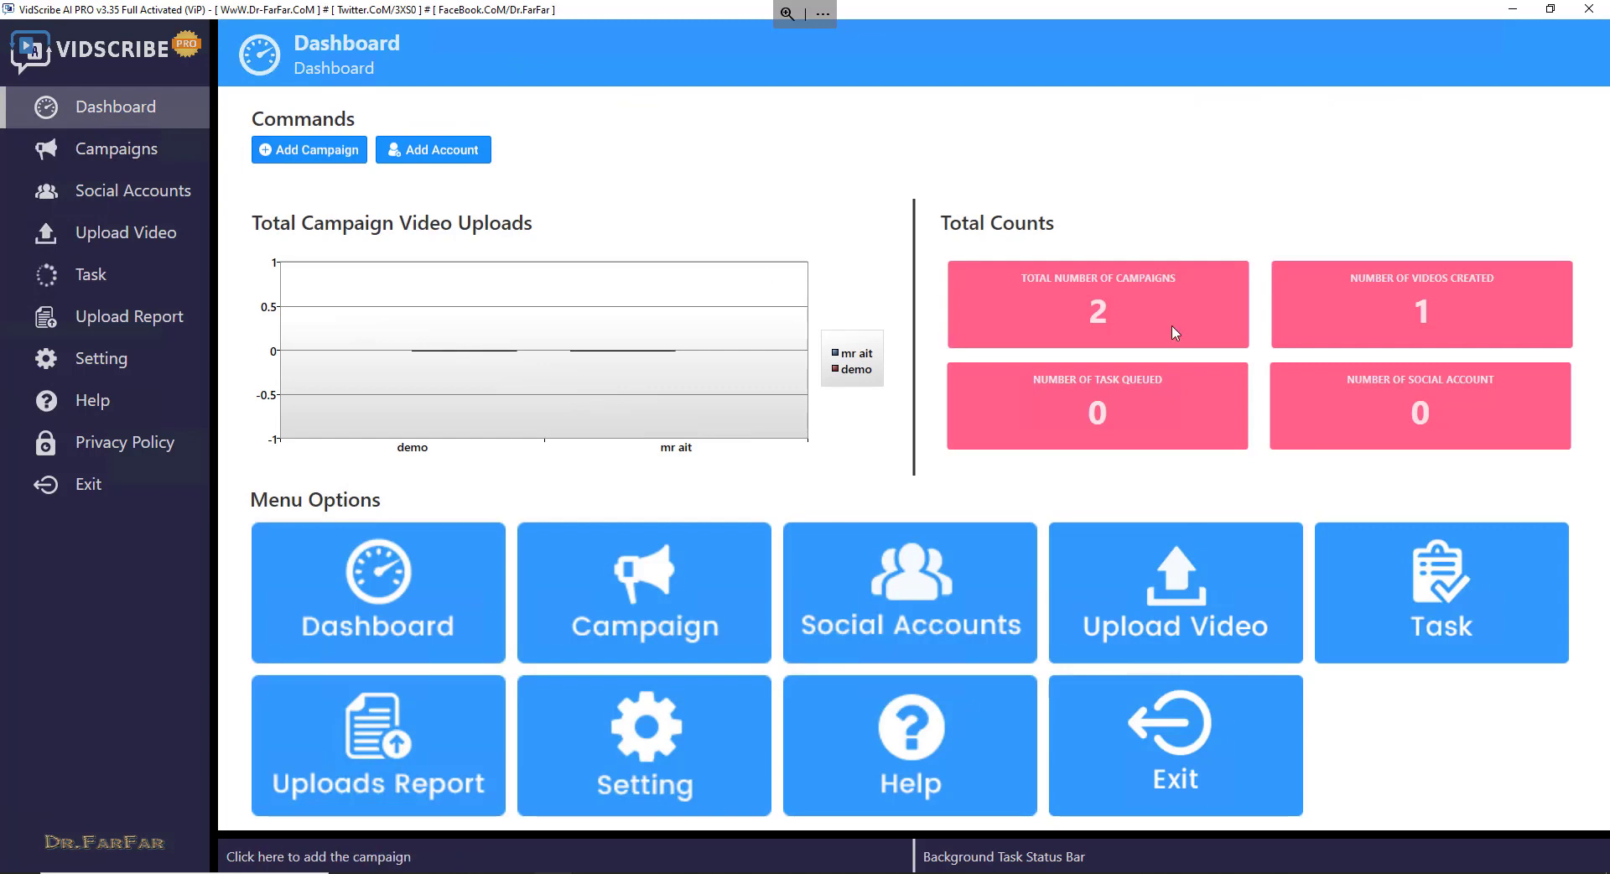
pyautogui.click(686, 596)
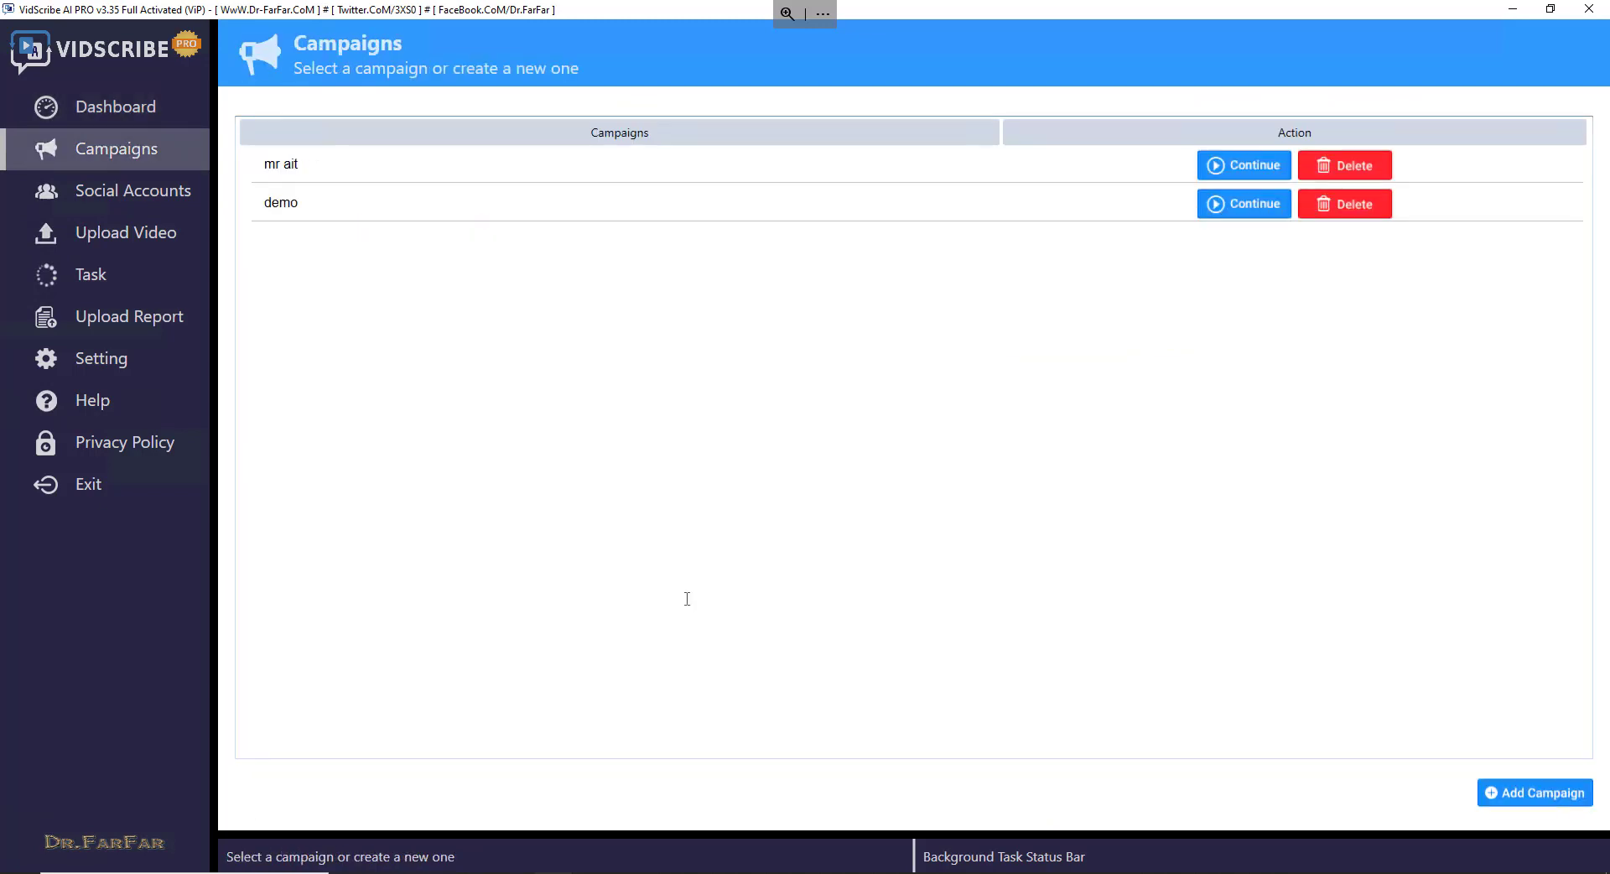
pyautogui.click(1217, 203)
pyautogui.click(914, 229)
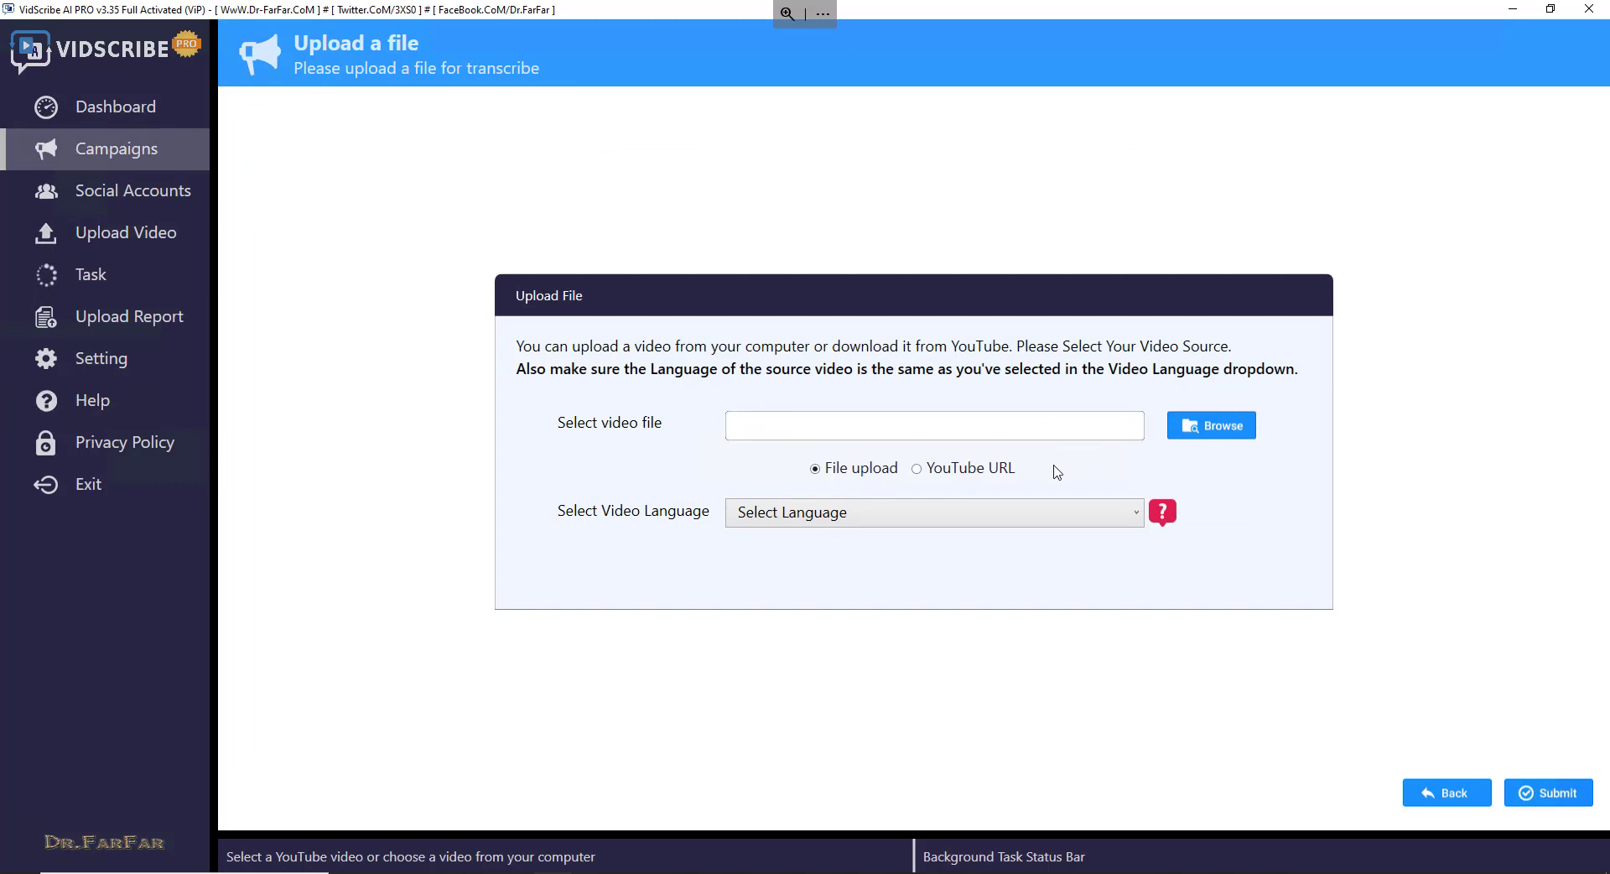
pyautogui.click(919, 473)
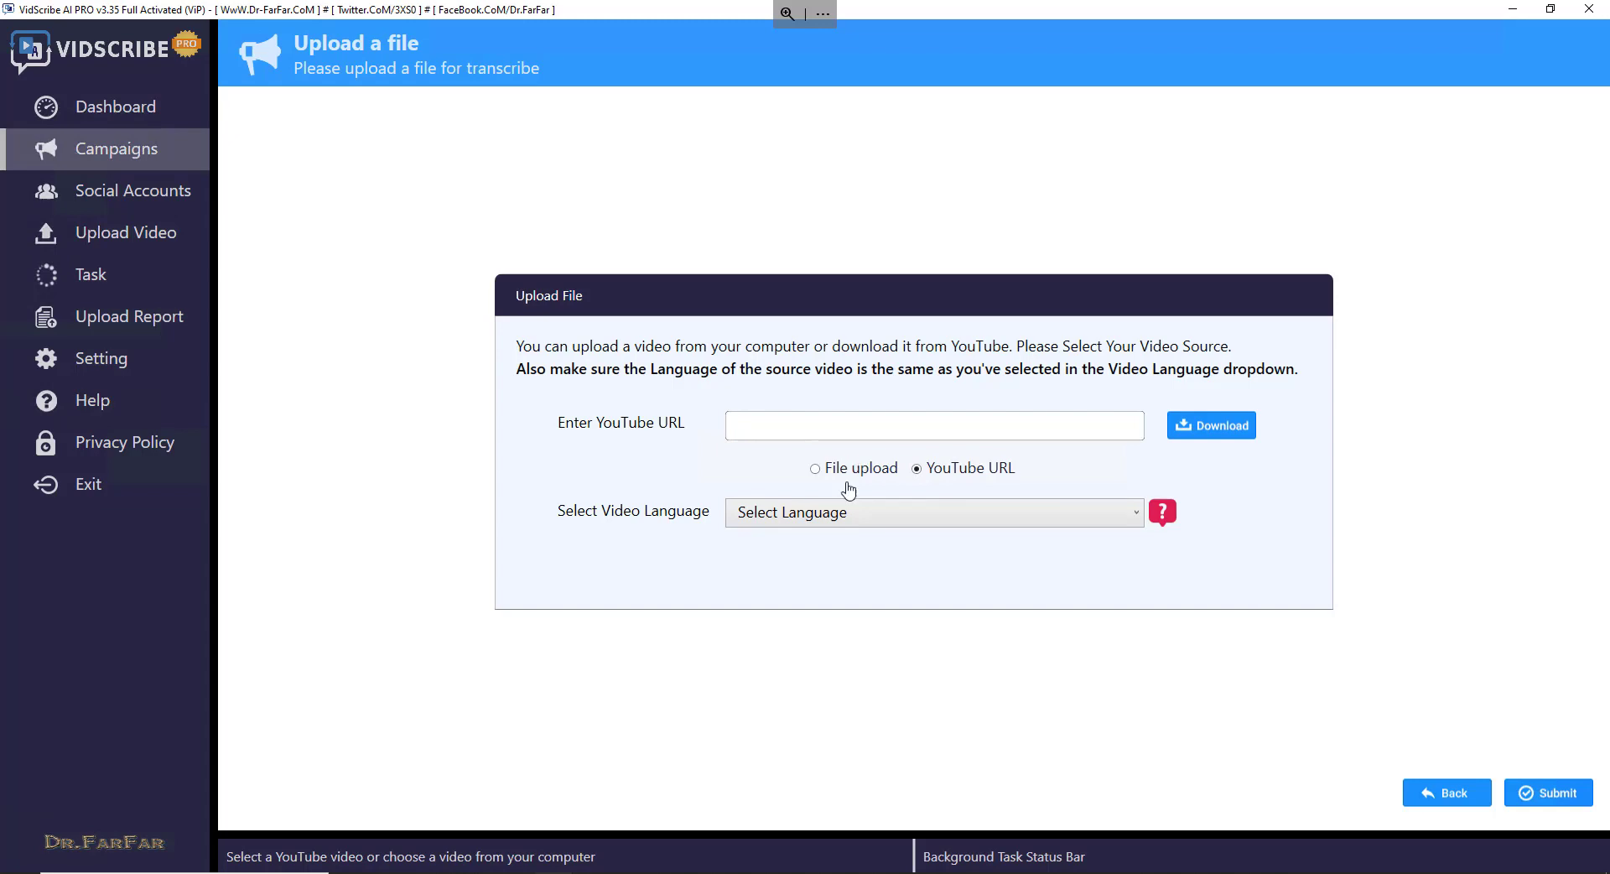
pyautogui.click(845, 518)
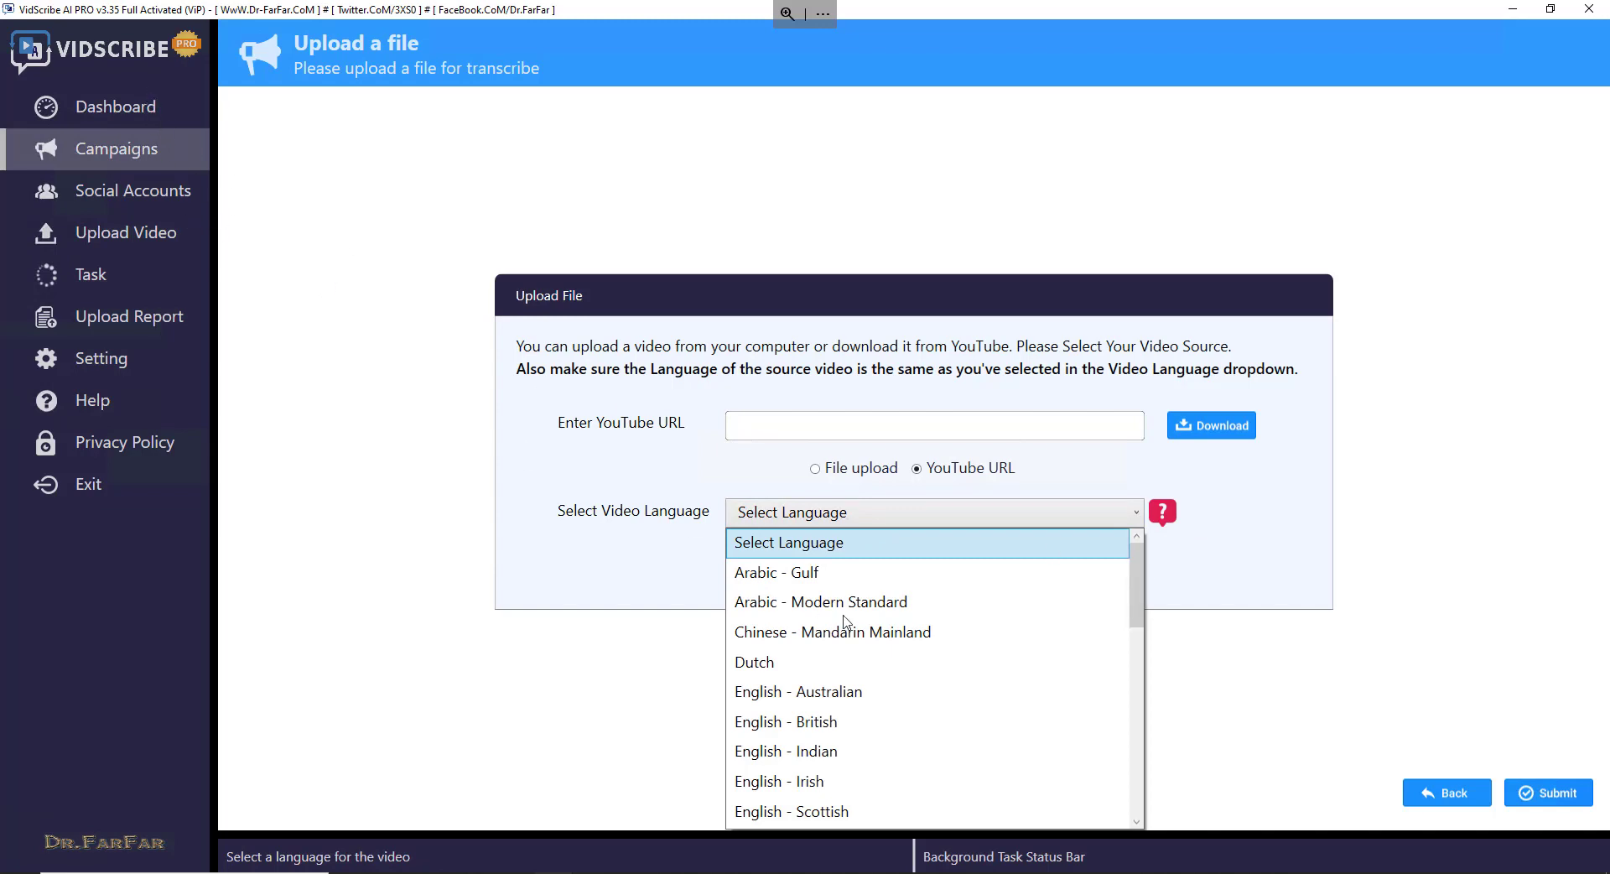
pyautogui.scroll(-1, 842, 629)
pyautogui.scroll(-1, 843, 629)
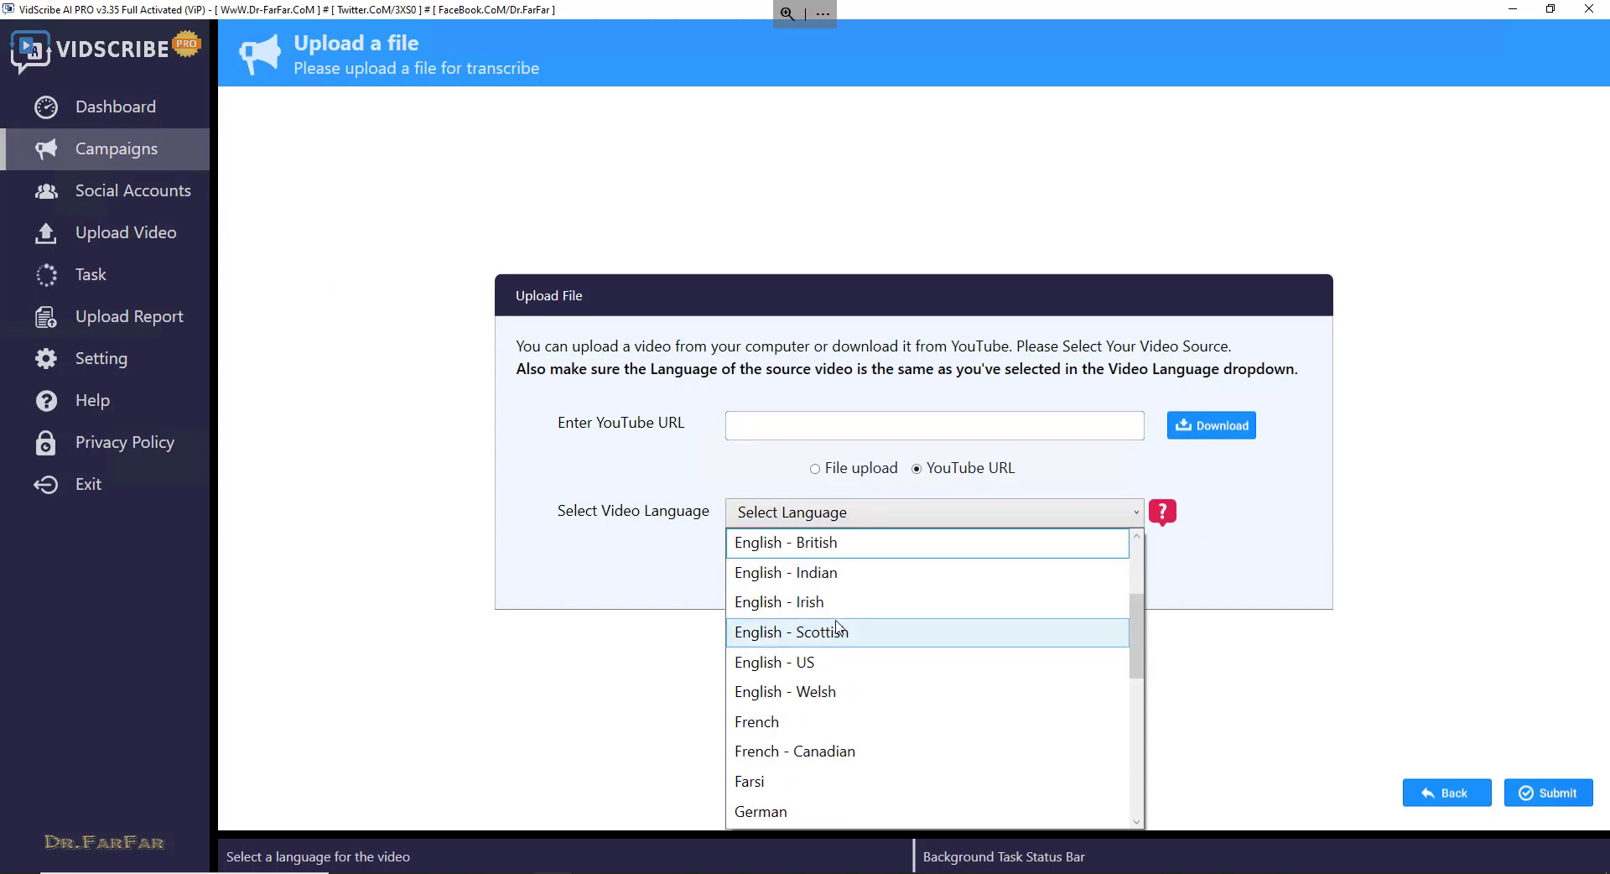
# Step: Go back through Dashboard and Campaigns to continue with the 'mr ait' campaign
pyautogui.click(141, 125)
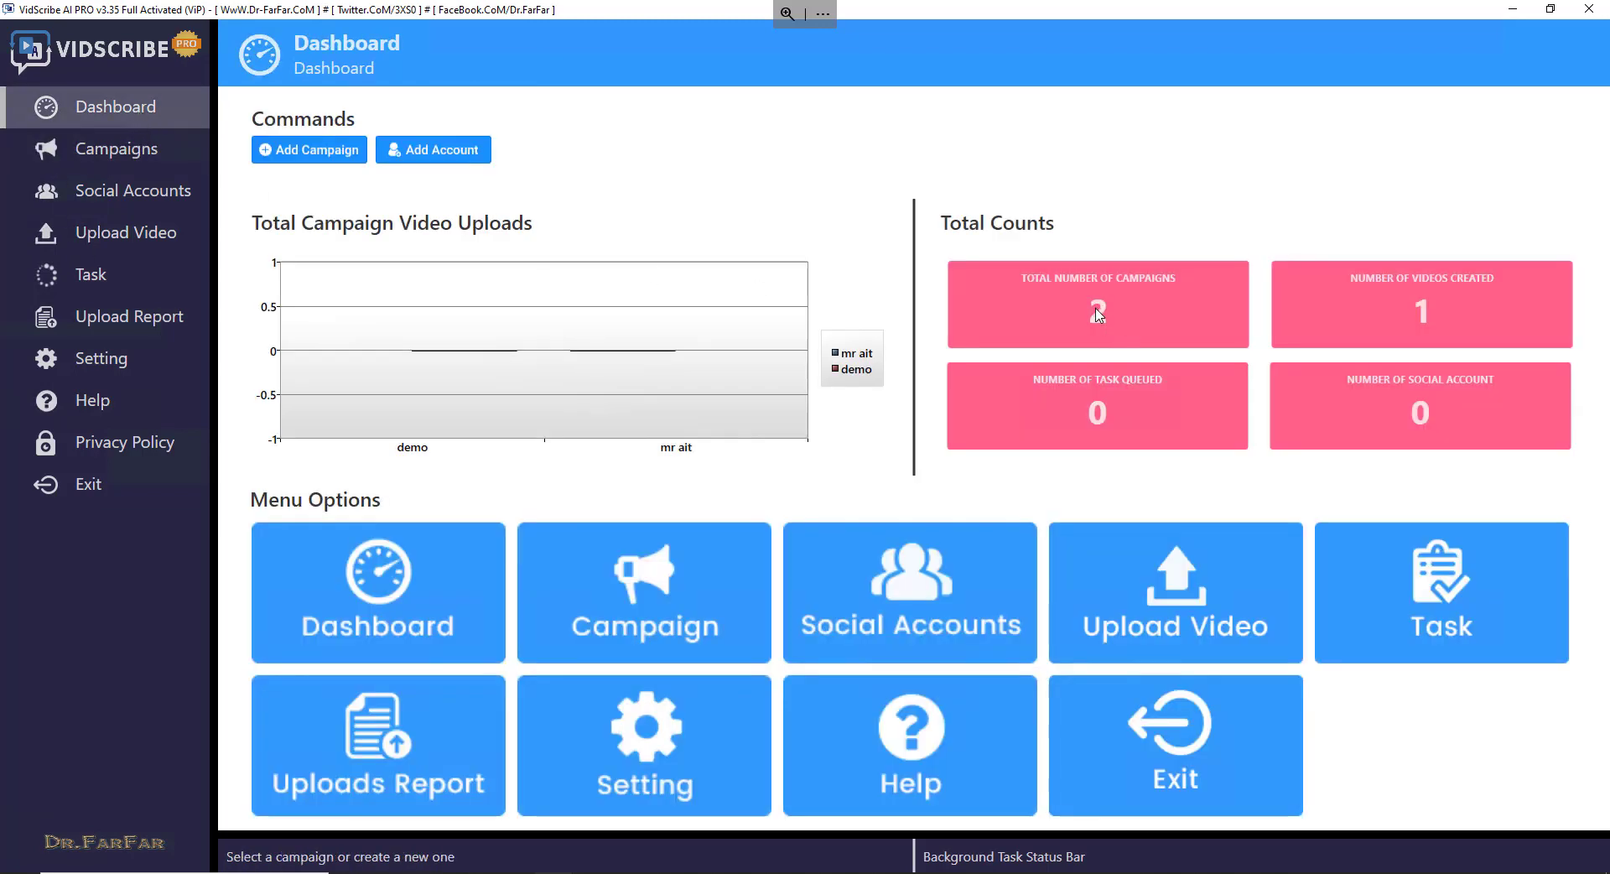
pyautogui.click(107, 155)
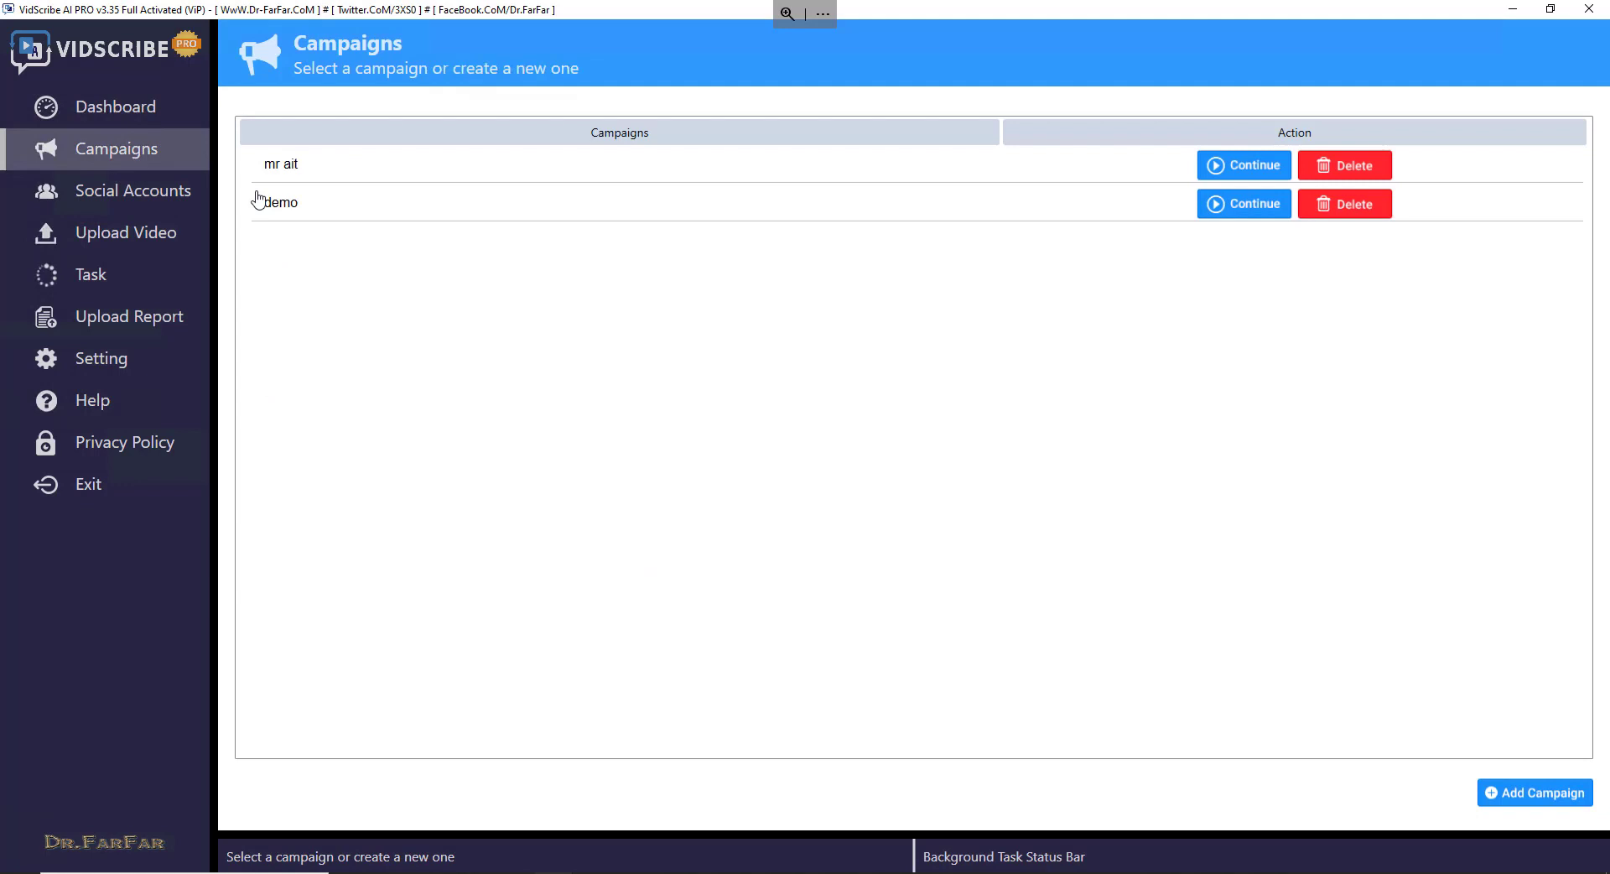
pyautogui.click(1244, 165)
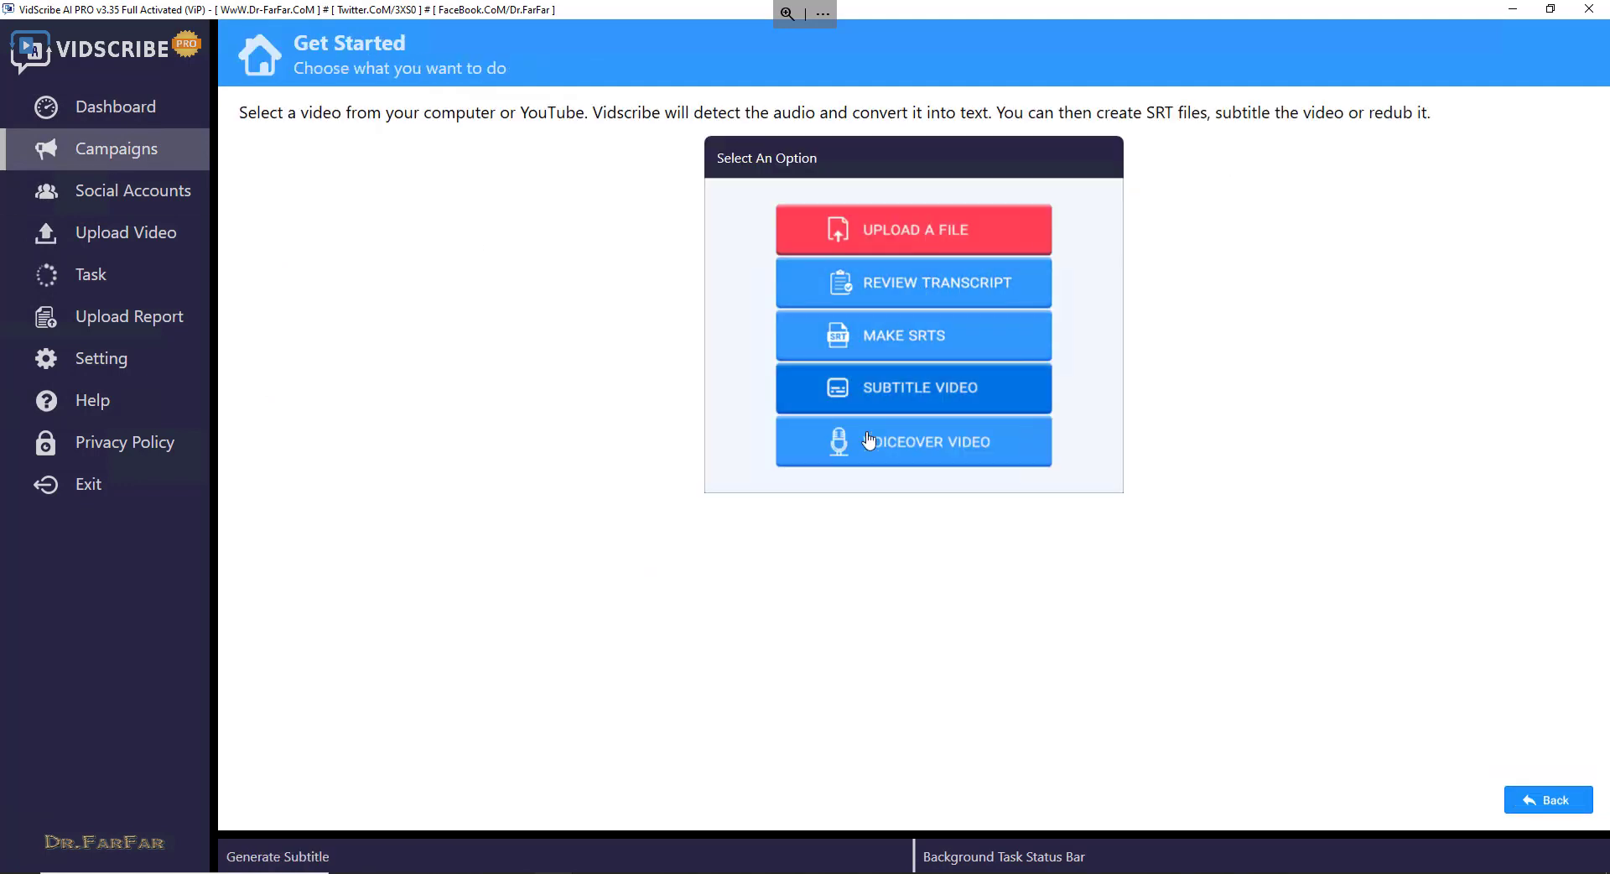
# Step: Review the mr ait transcript, save it, and return to the Get Started options
pyautogui.click(886, 289)
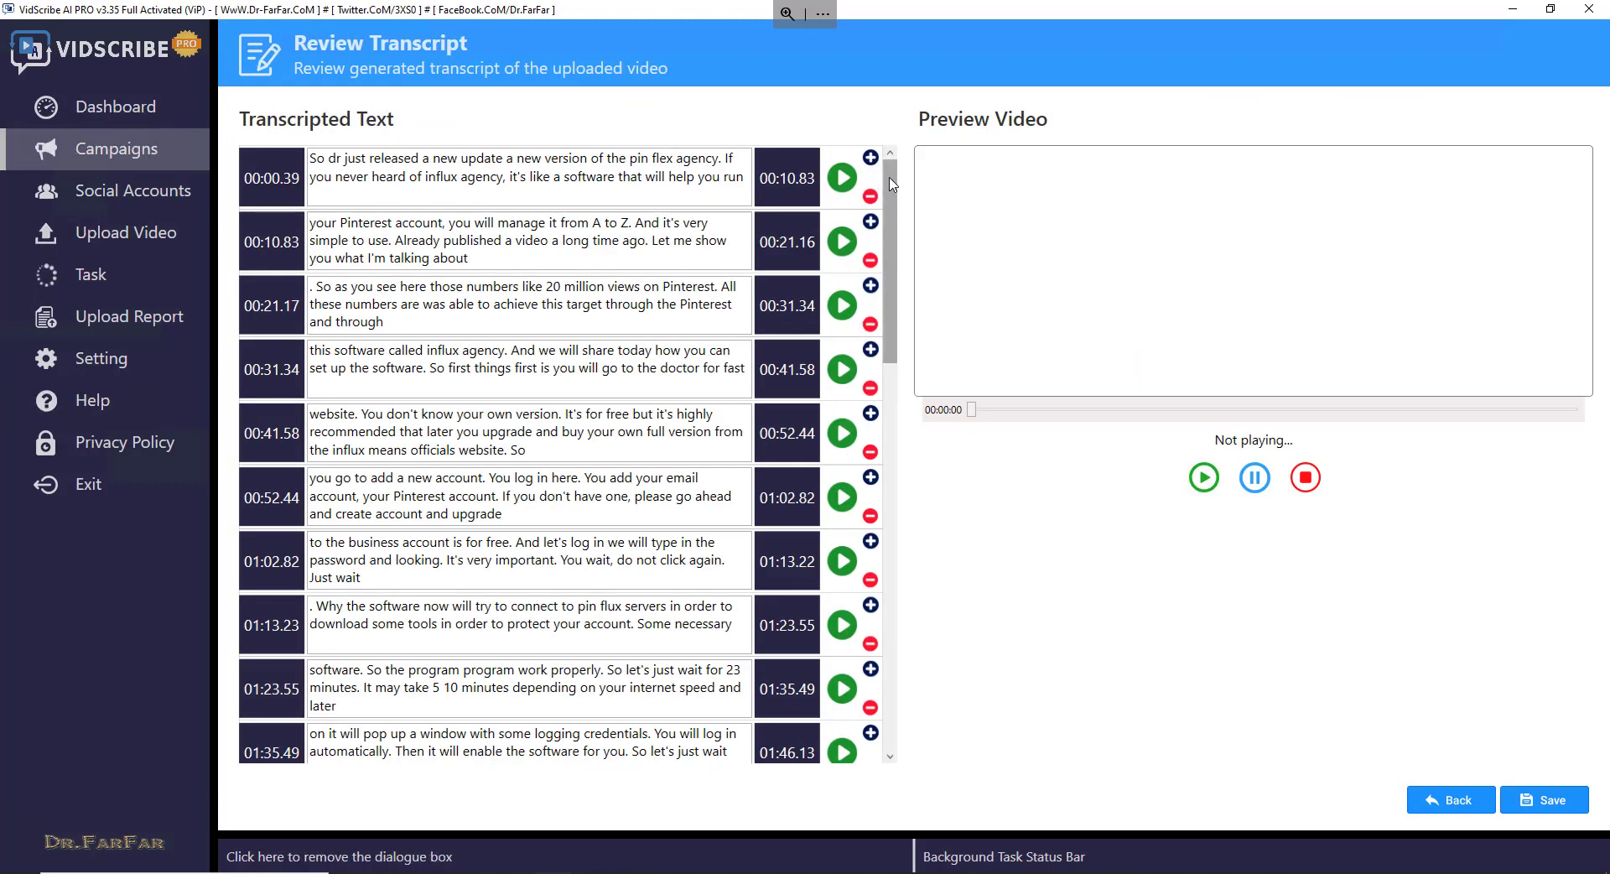
pyautogui.moveTo(891, 184); pyautogui.dragTo(845, 619)
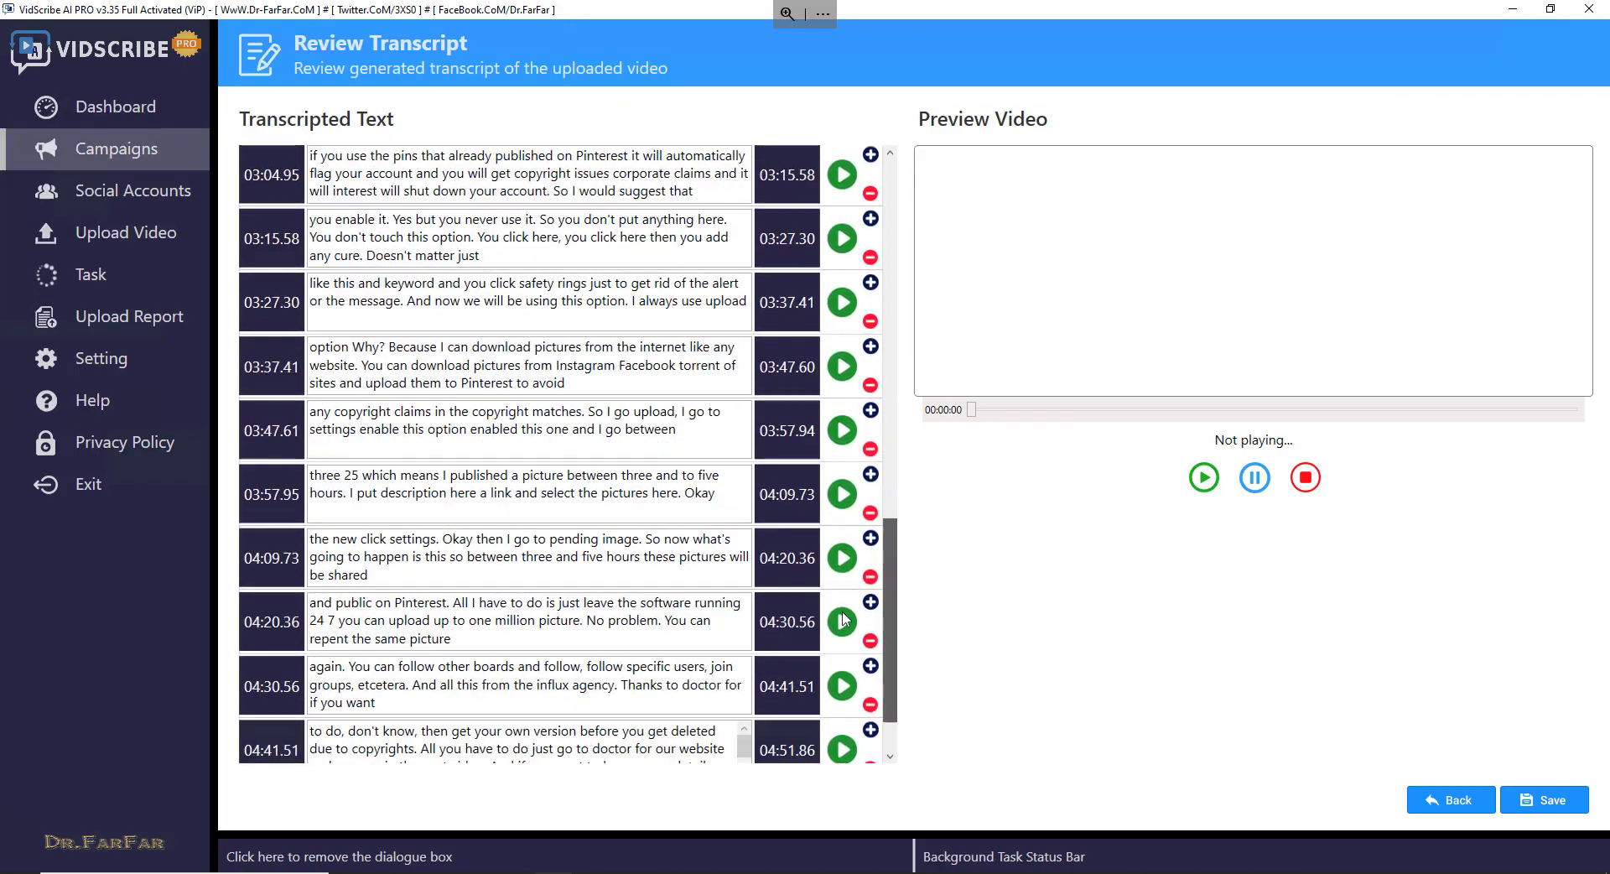
pyautogui.scroll(10, 552, 336)
pyautogui.scroll(5, 552, 201)
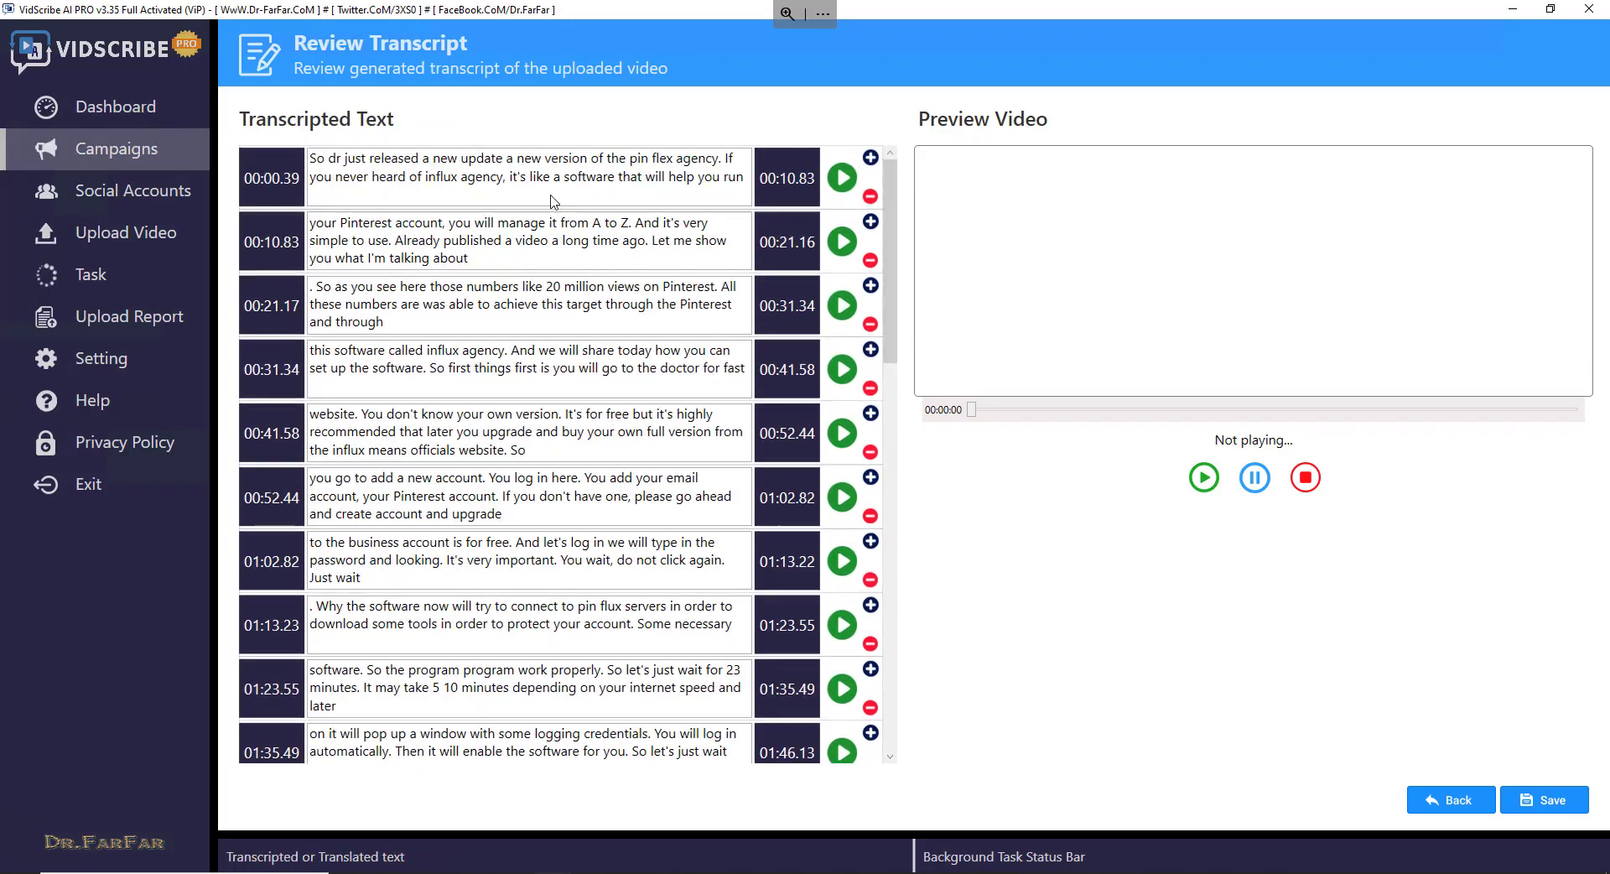
pyautogui.moveTo(382, 223); pyautogui.dragTo(448, 258)
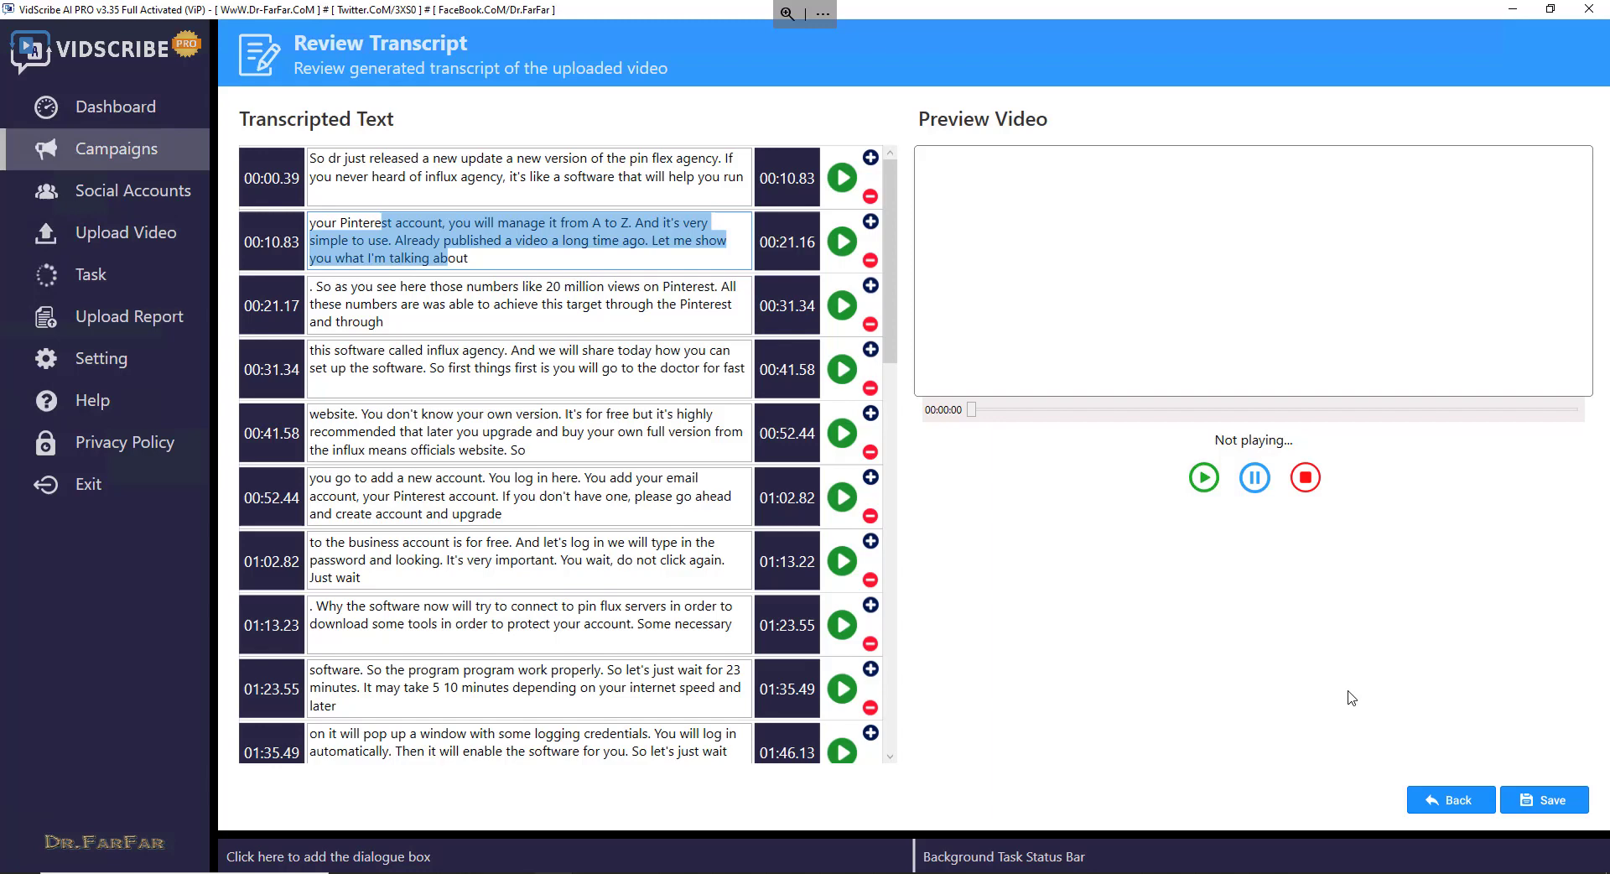
pyautogui.click(1579, 803)
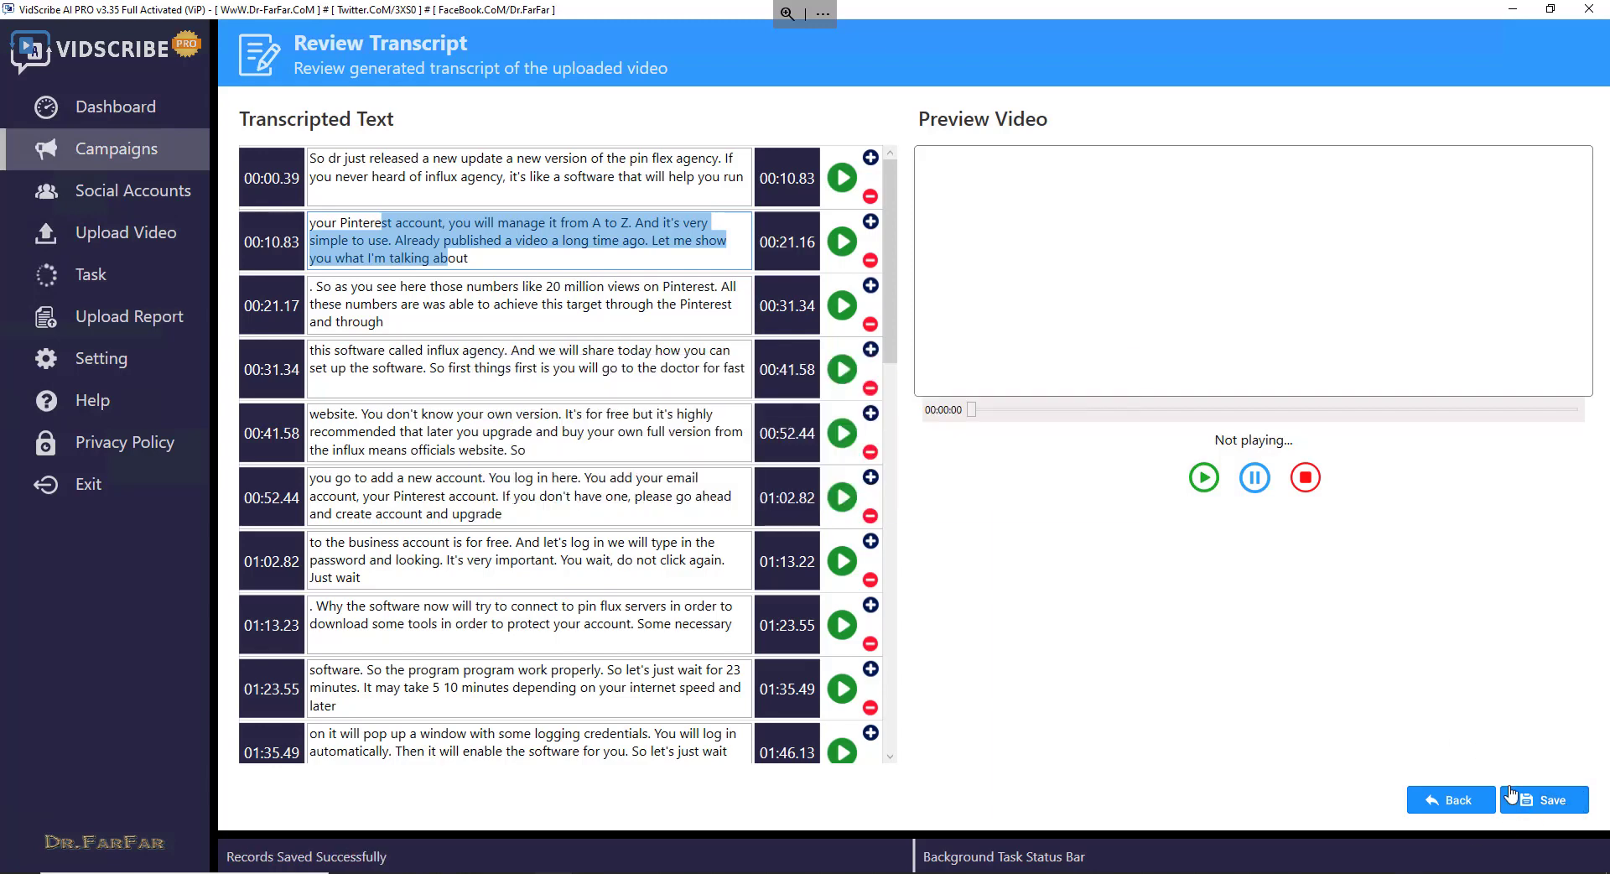
pyautogui.click(1469, 803)
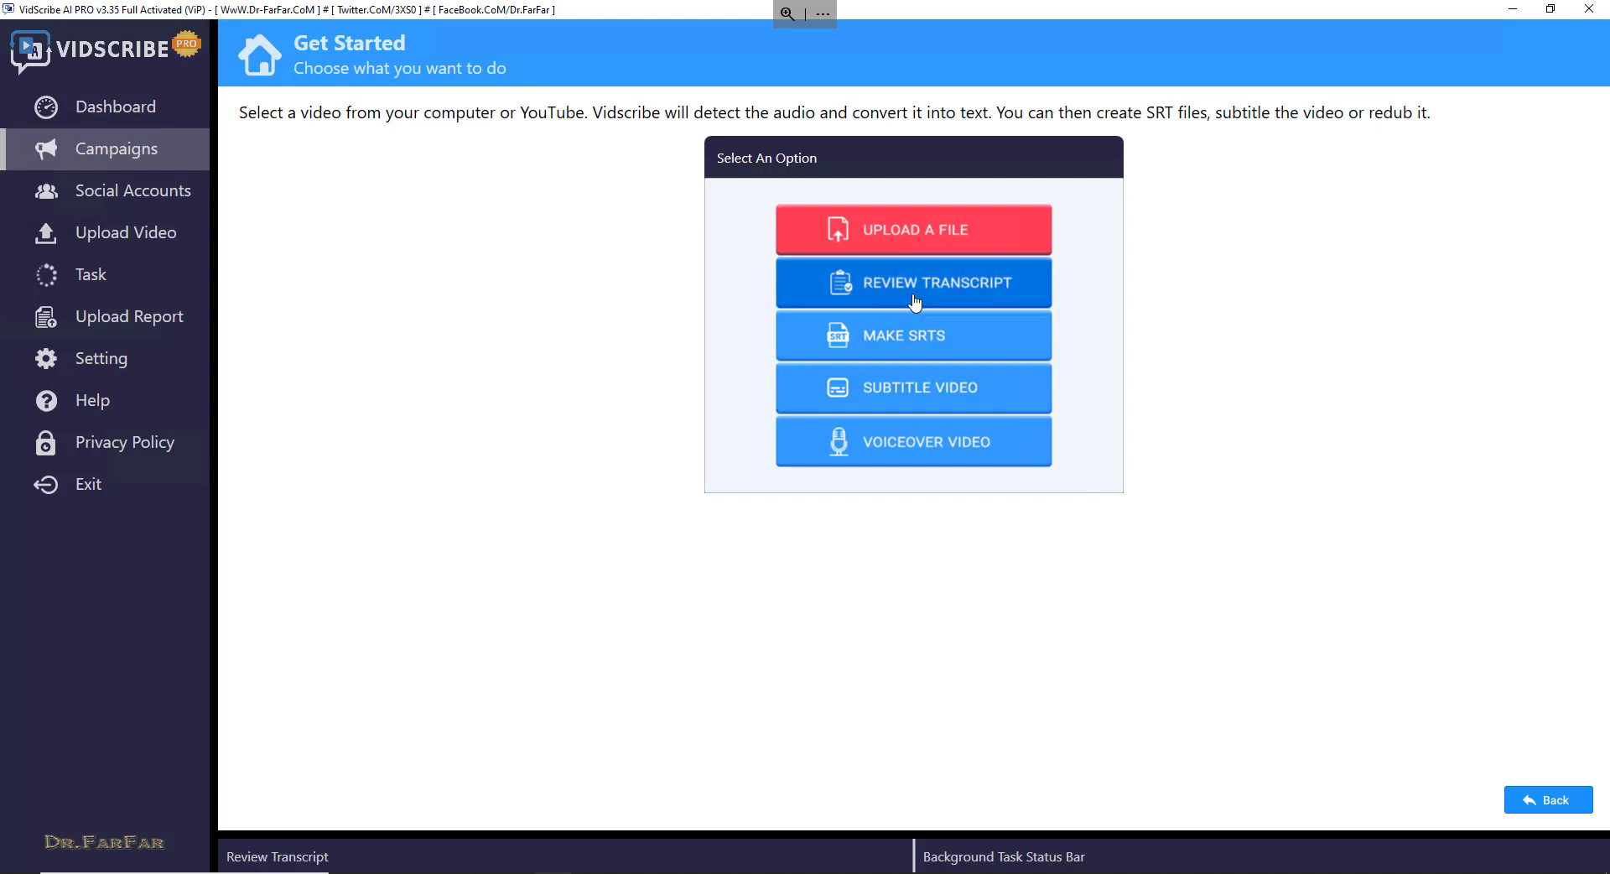
# Step: Generate French SRT subtitles, confirming the credit use
pyautogui.click(919, 343)
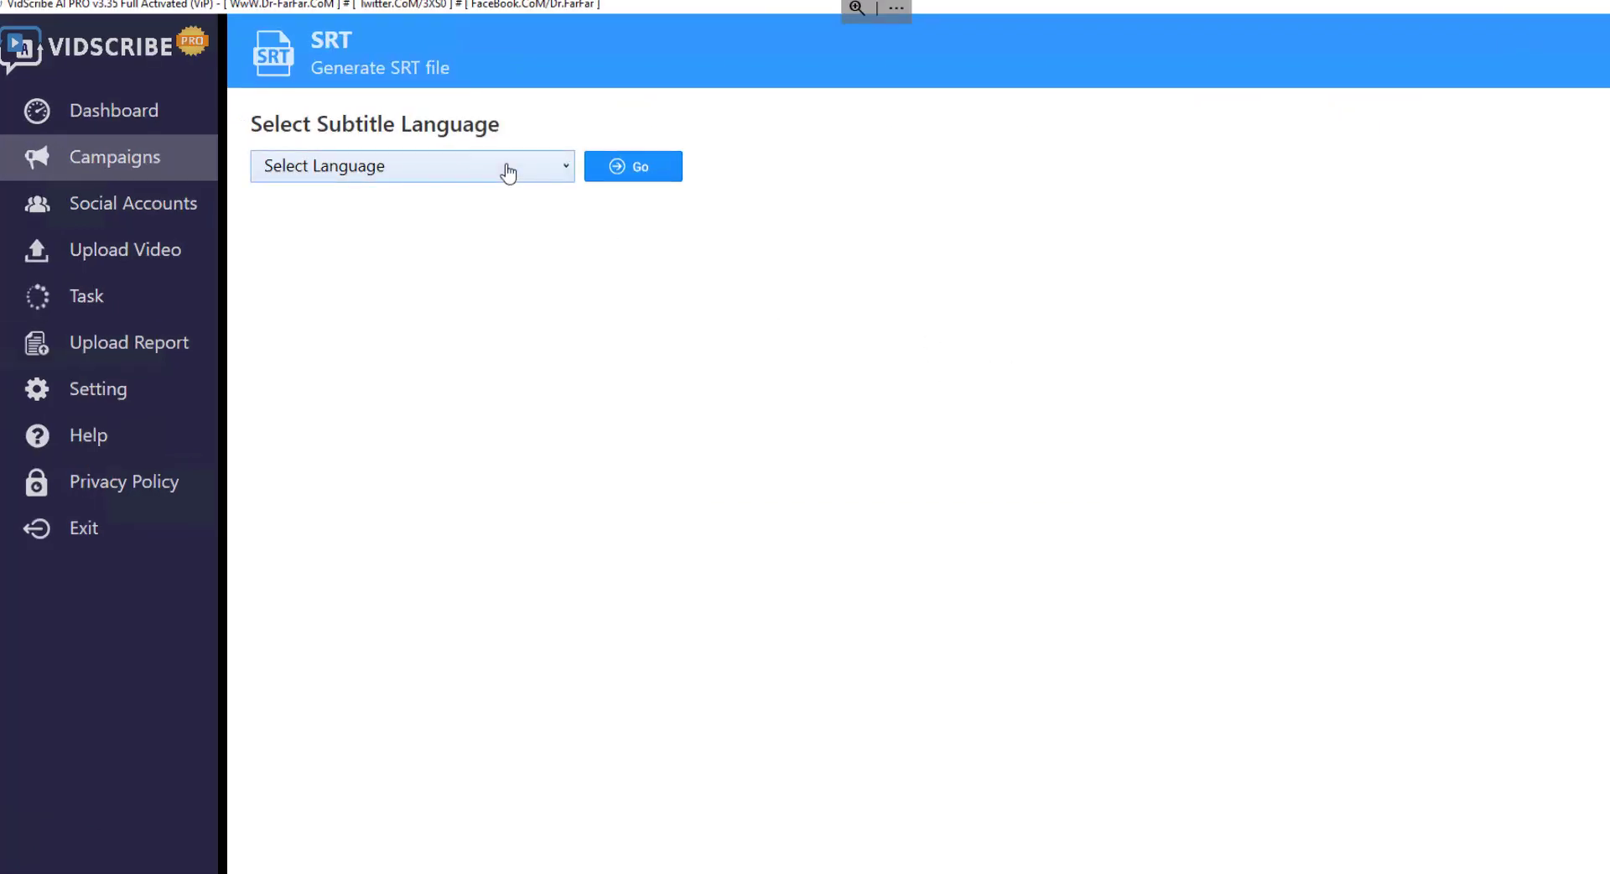
pyautogui.click(507, 171)
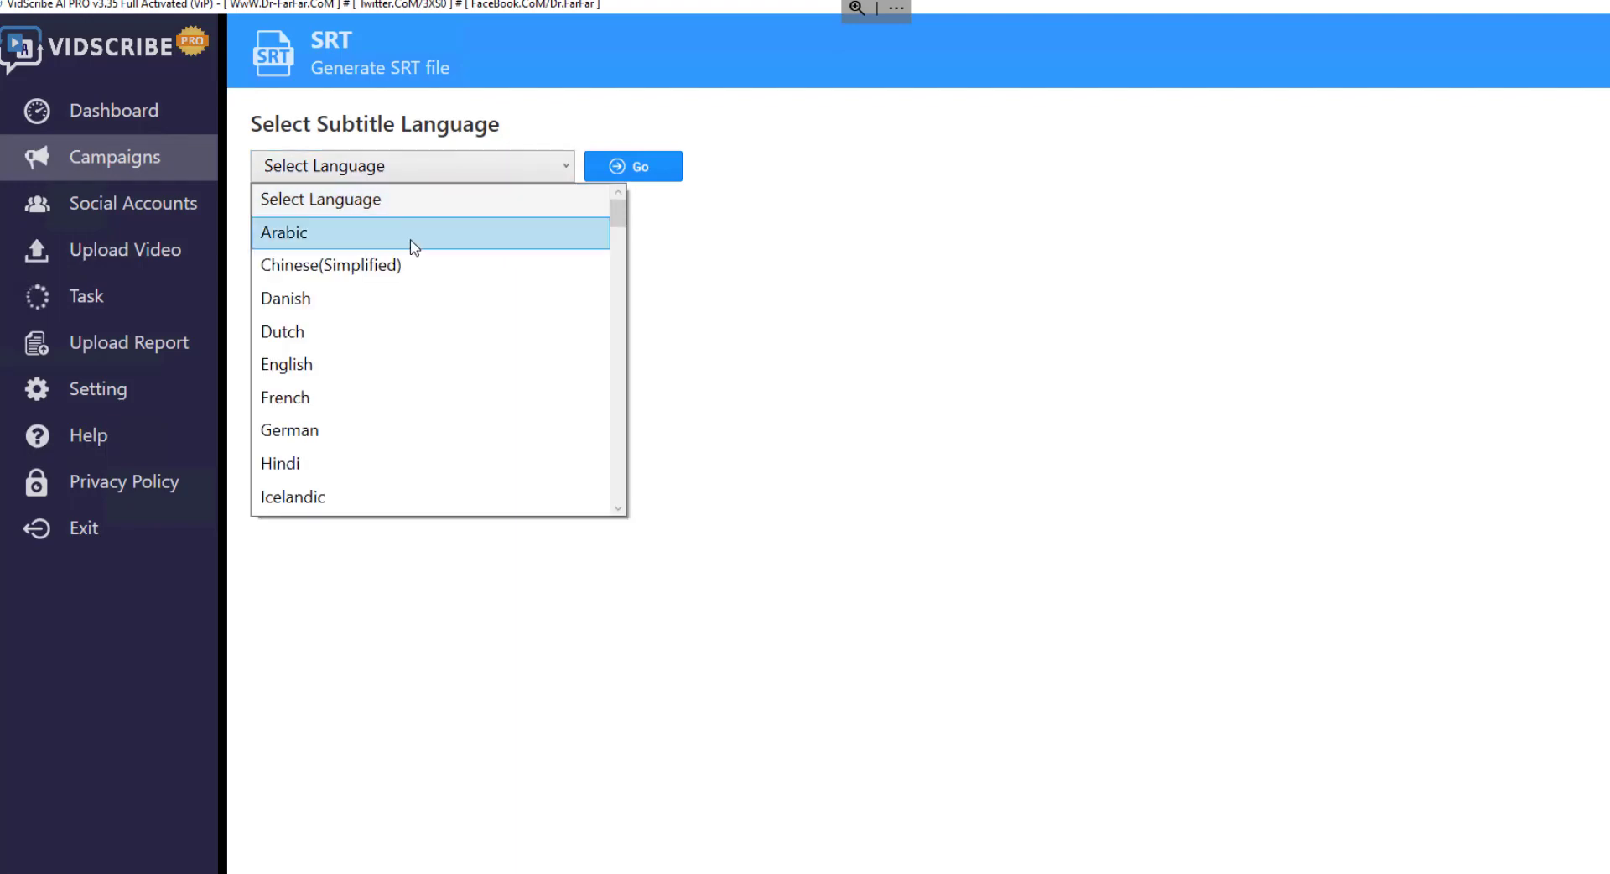
pyautogui.click(303, 399)
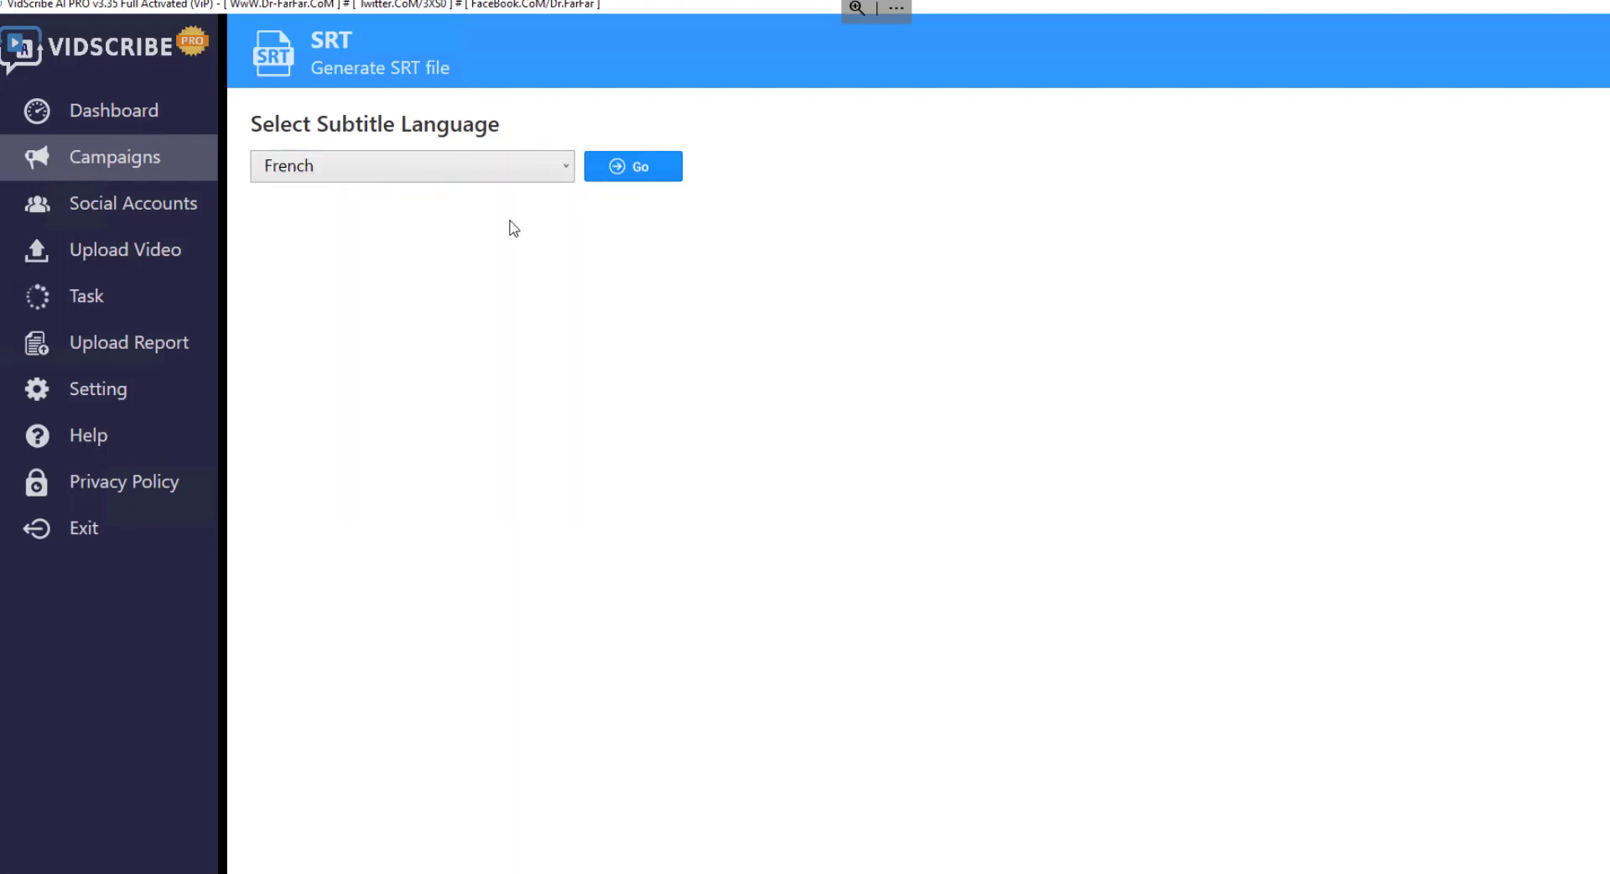
pyautogui.click(639, 167)
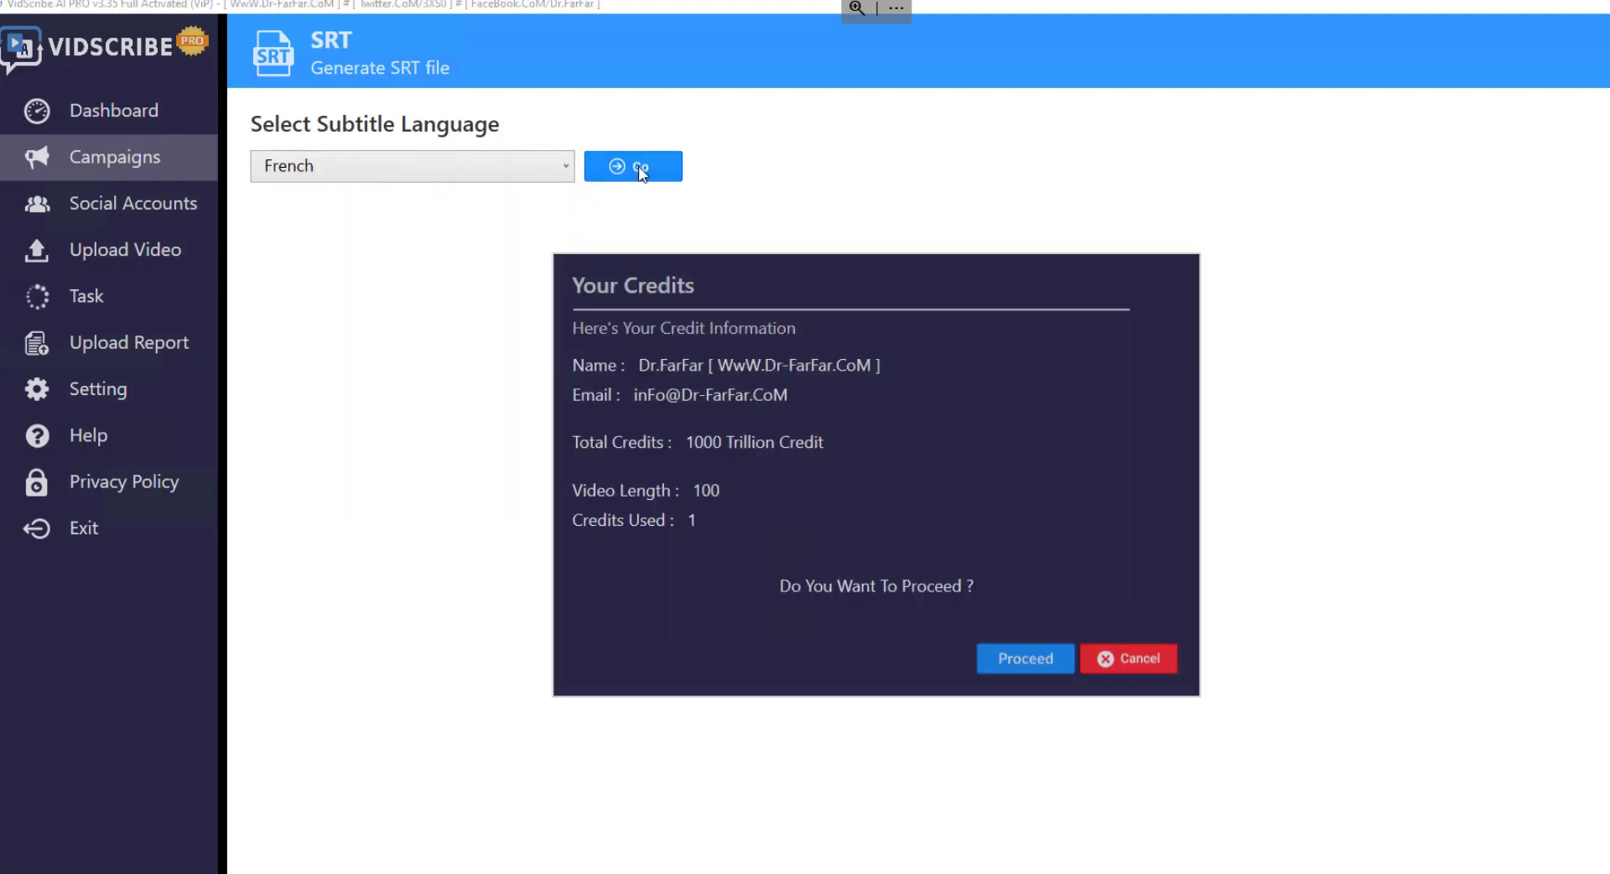
pyautogui.click(1034, 664)
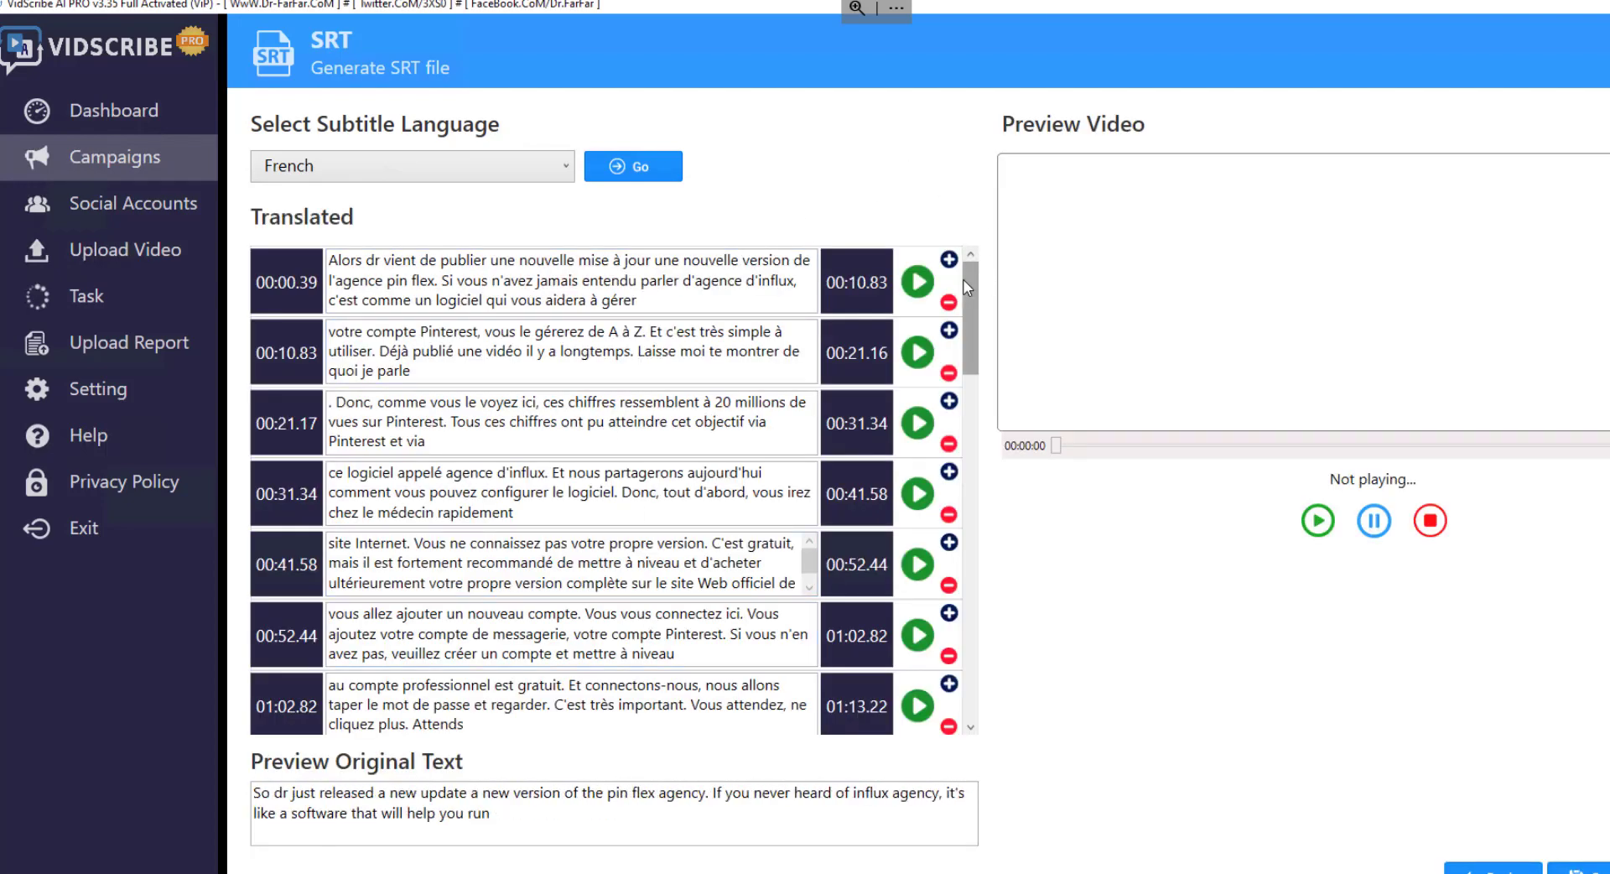
# Step: Scroll through the French timed segments and browse the subtitle language list again
pyautogui.scroll(-7, 965, 268)
pyautogui.scroll(-8, 948, 277)
pyautogui.scroll(8, 936, 281)
pyautogui.scroll(5, 937, 281)
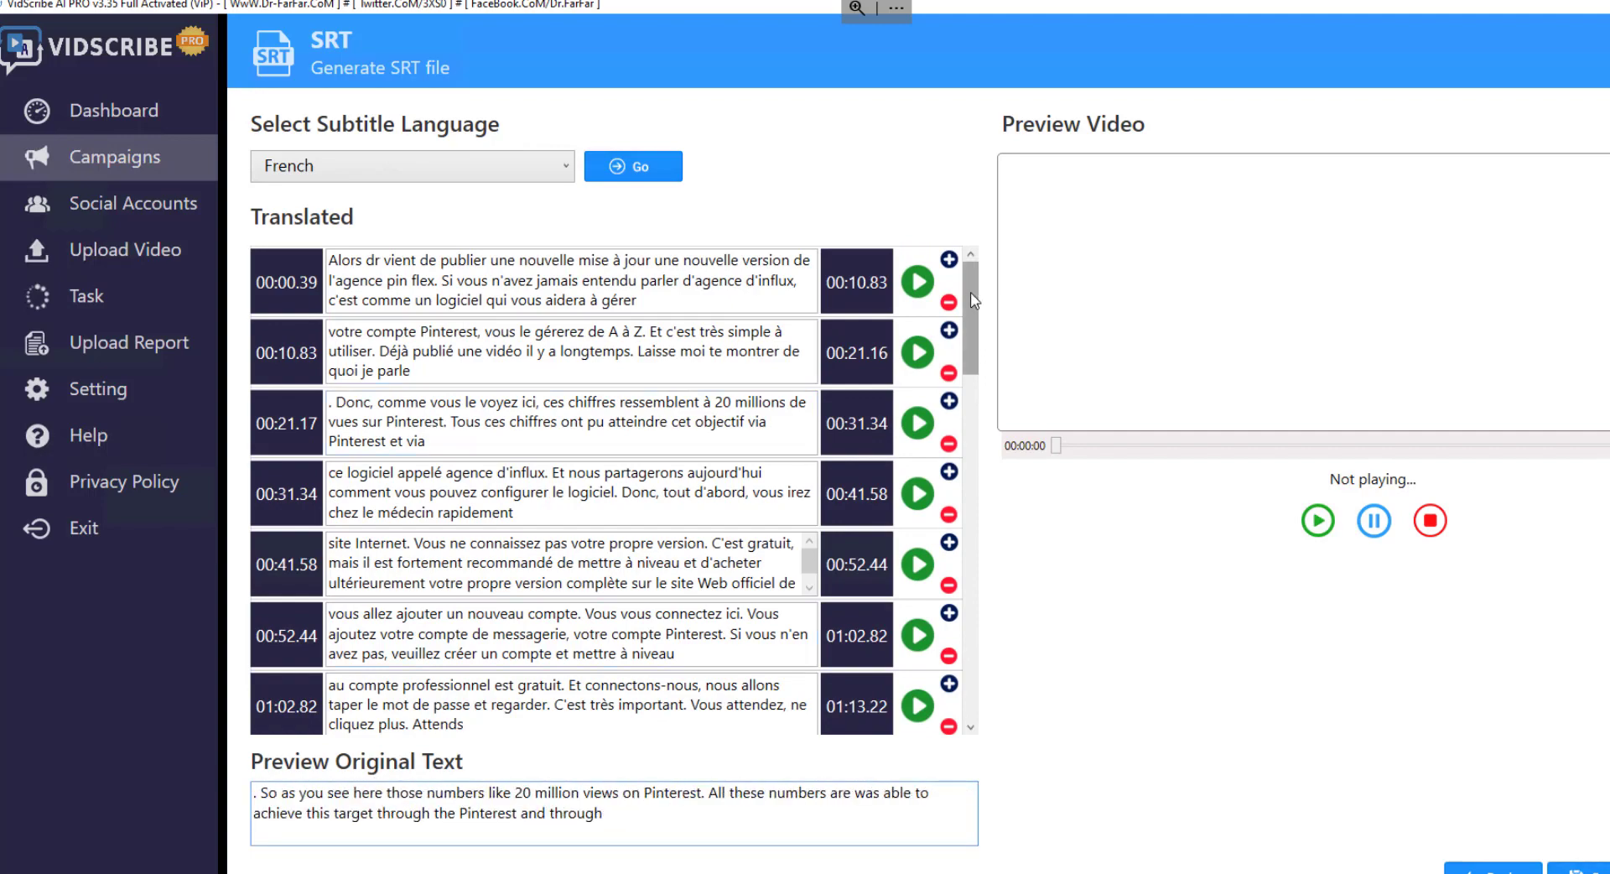
pyautogui.scroll(-5, 655, 408)
pyautogui.scroll(-10, 654, 408)
pyautogui.click(487, 174)
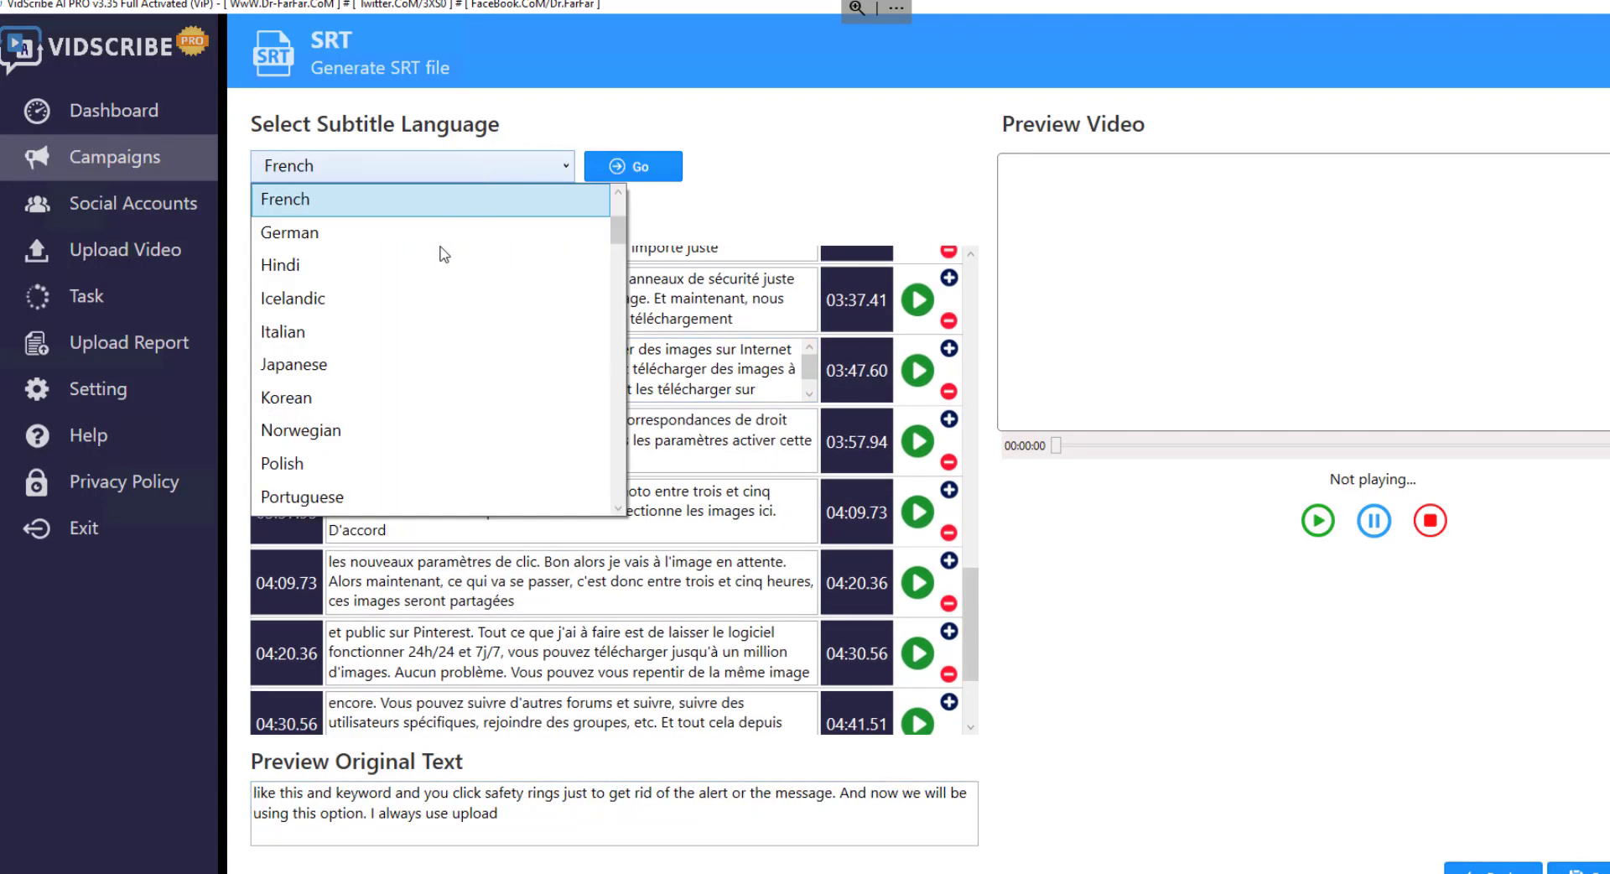
pyautogui.scroll(-2, 440, 353)
# Step: Translate the subtitles into Hindi, confirming the credit use
pyautogui.scroll(1, 338, 374)
pyautogui.scroll(1, 338, 375)
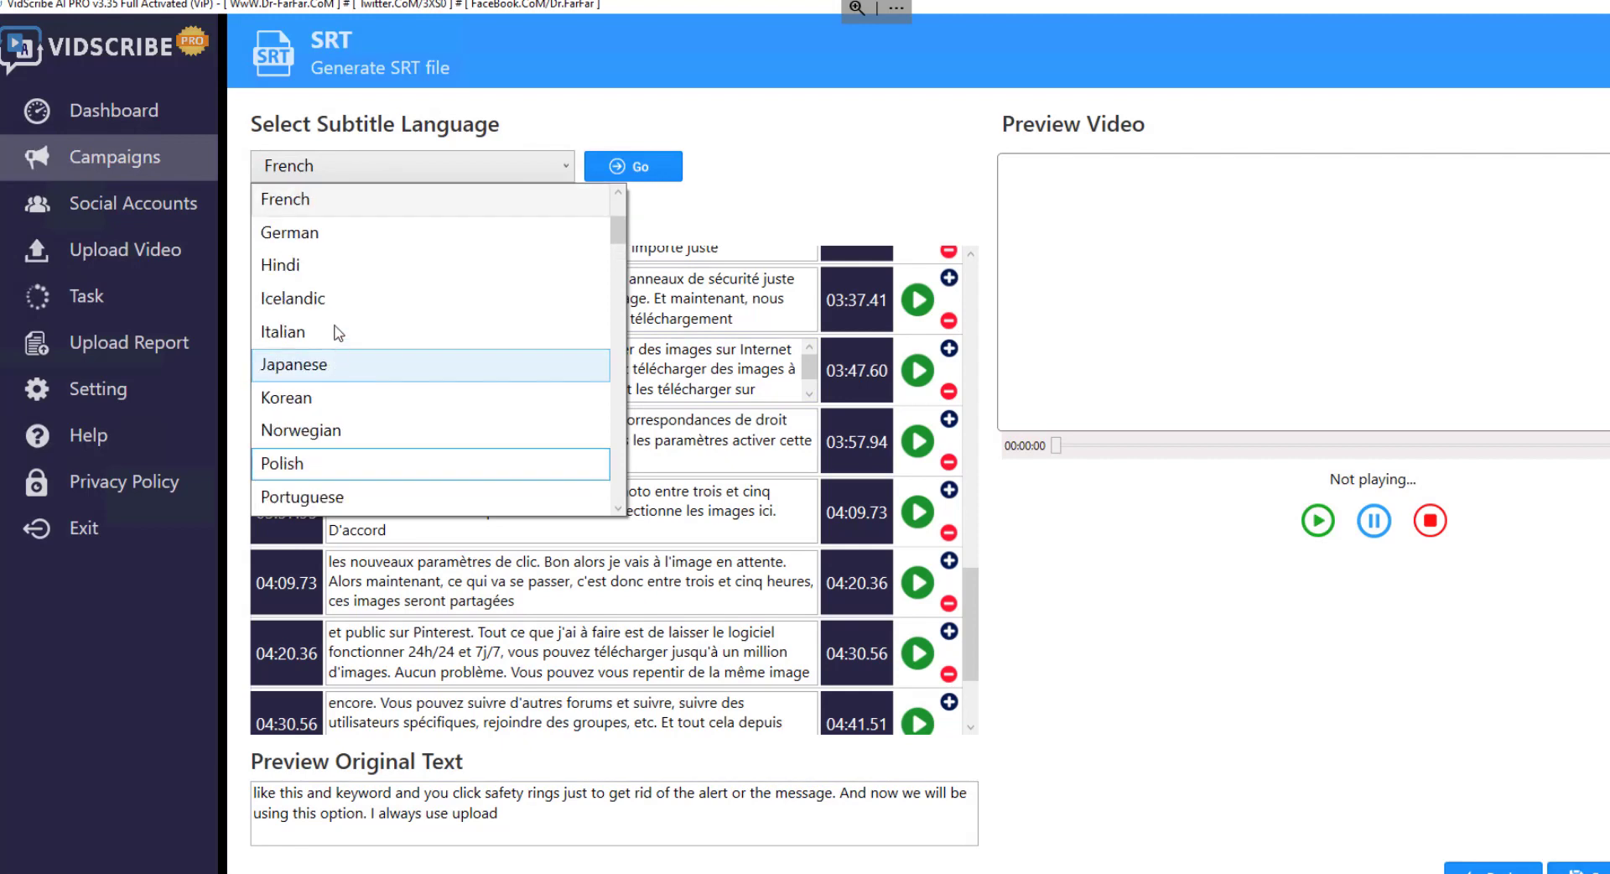
pyautogui.click(429, 228)
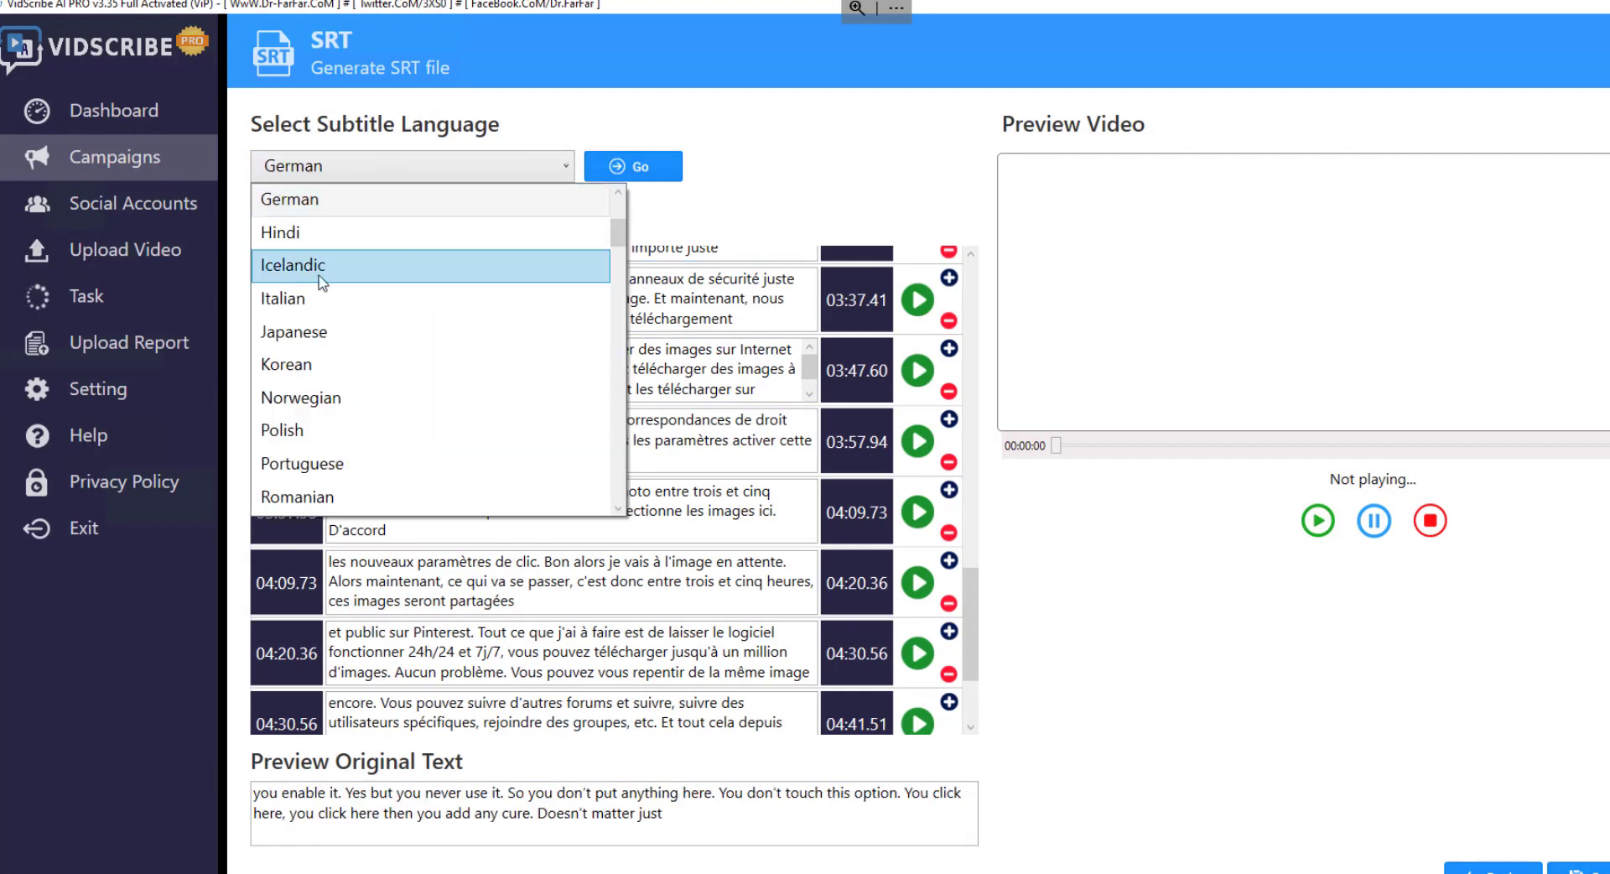
pyautogui.click(285, 232)
pyautogui.click(623, 174)
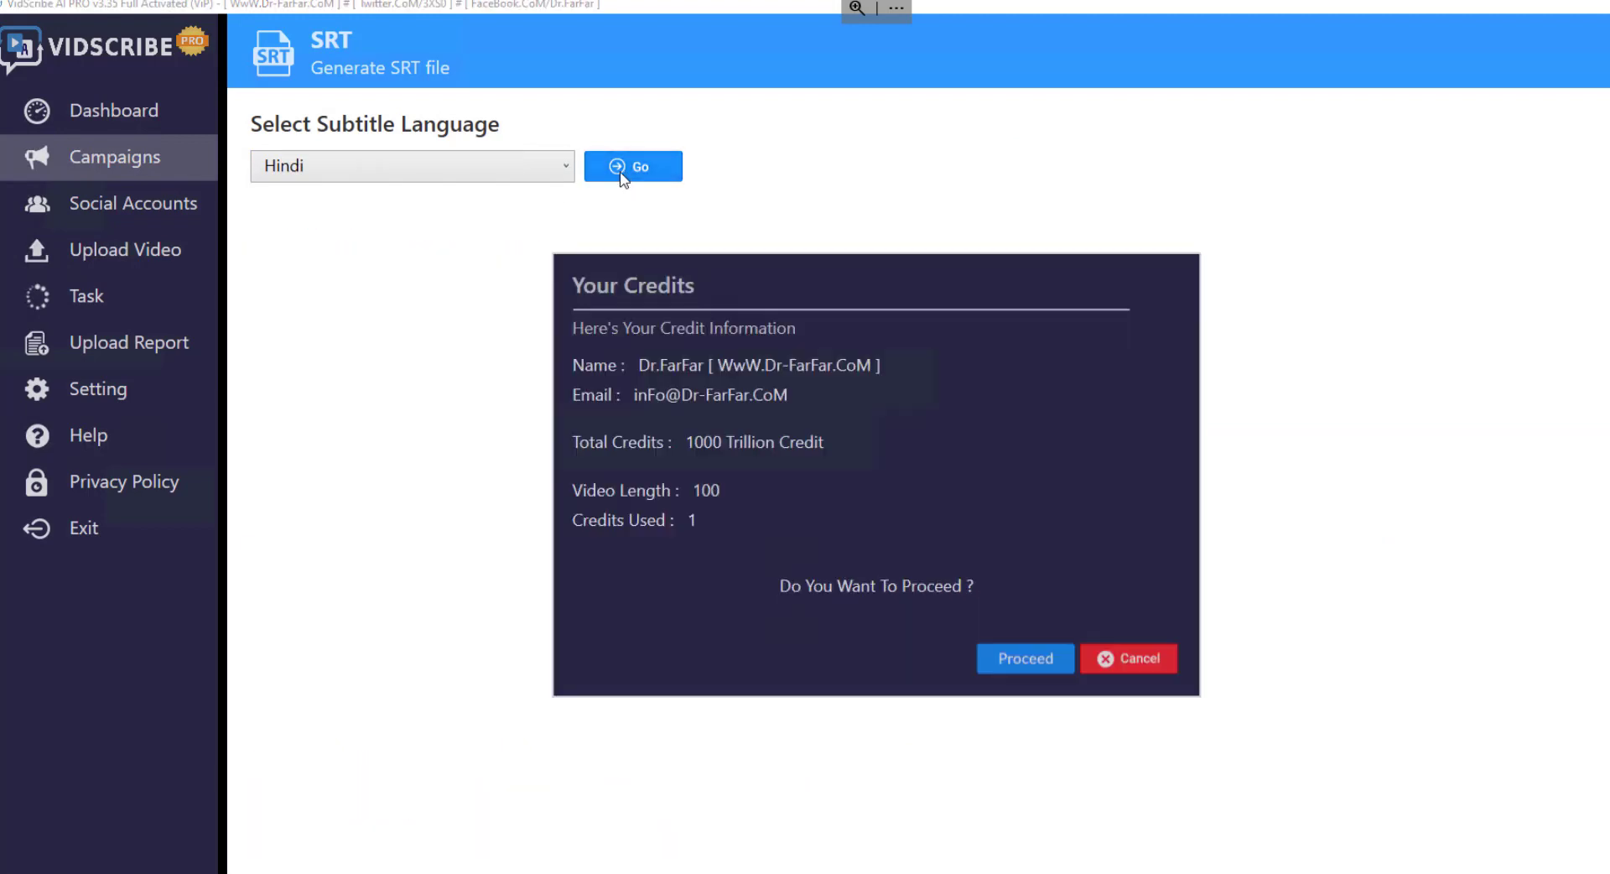
pyautogui.click(1019, 661)
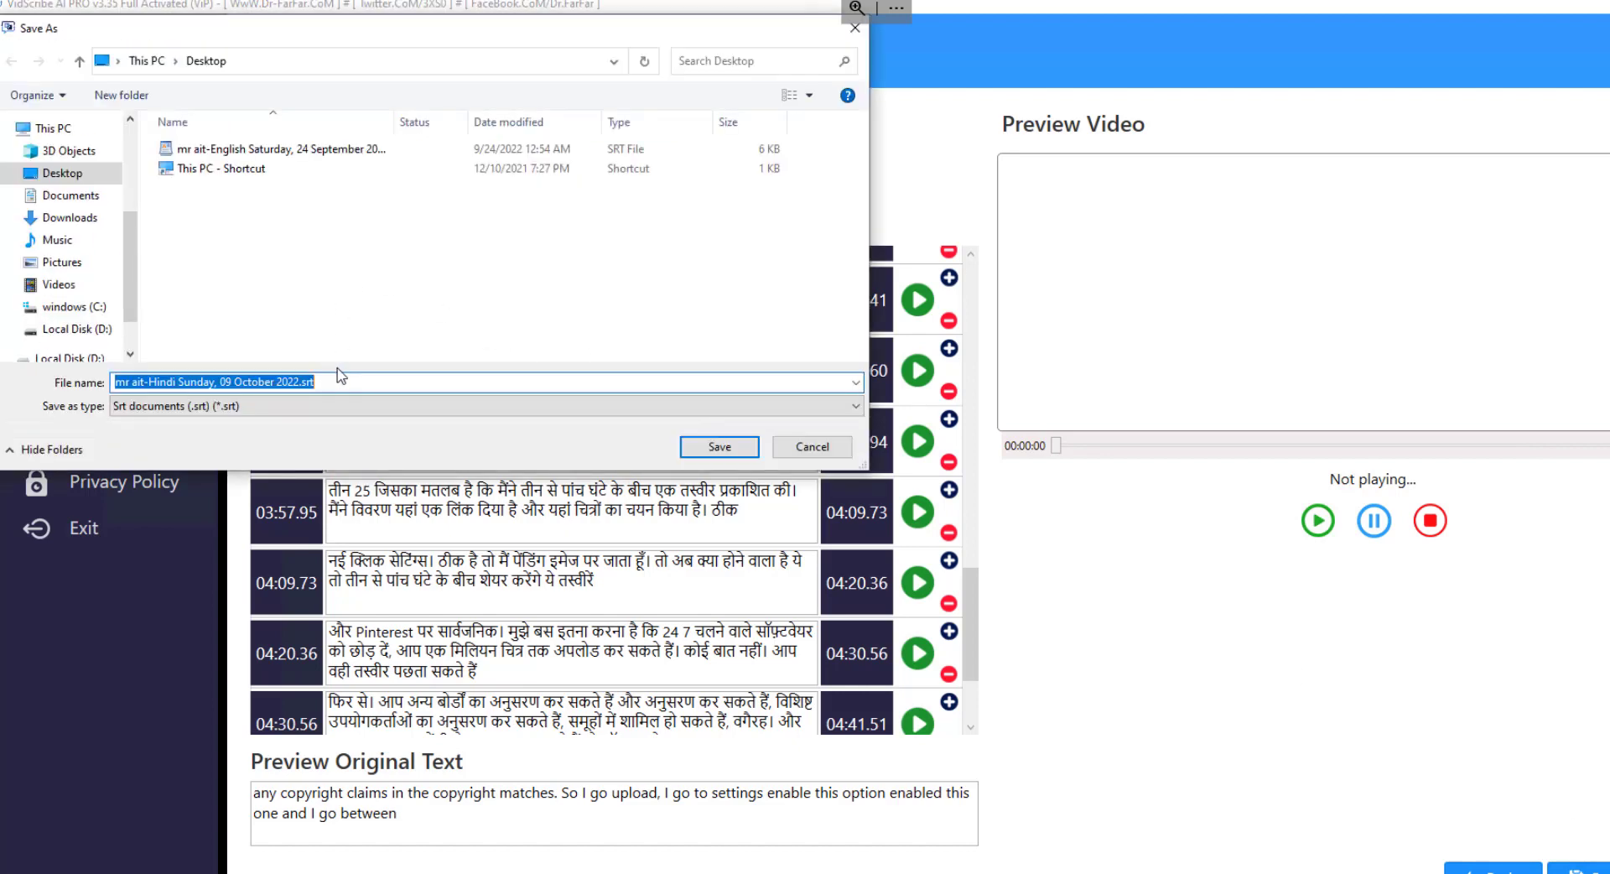
# Step: Save the Hindi SRT file to the Desktop and read its timestamped entries in WordPad
pyautogui.click(686, 453)
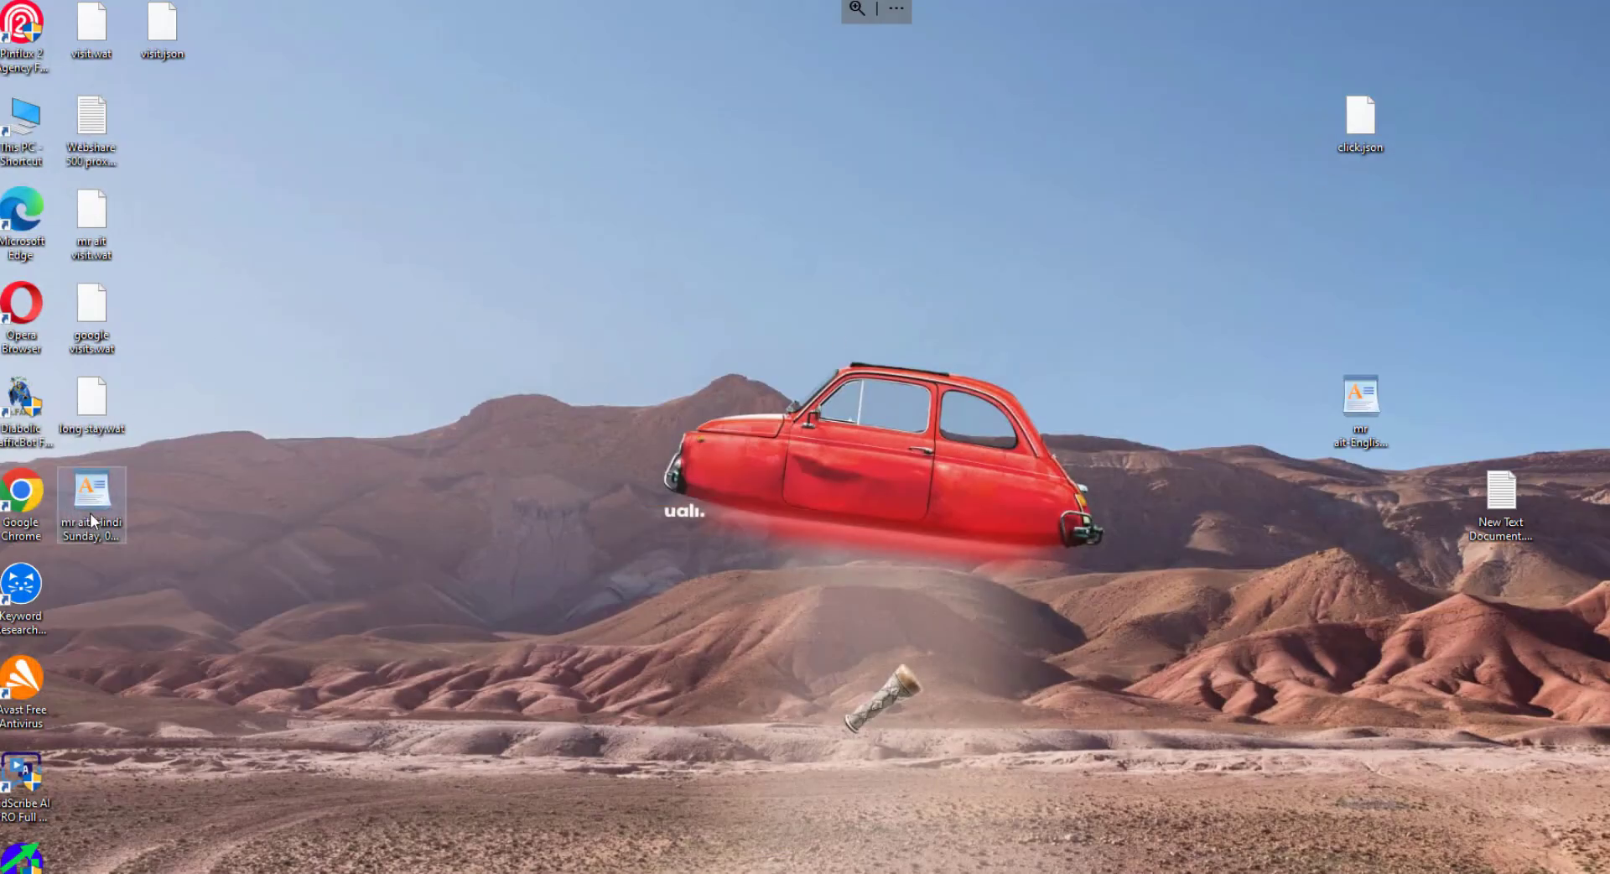
pyautogui.moveTo(85, 533); pyautogui.dragTo(720, 254)
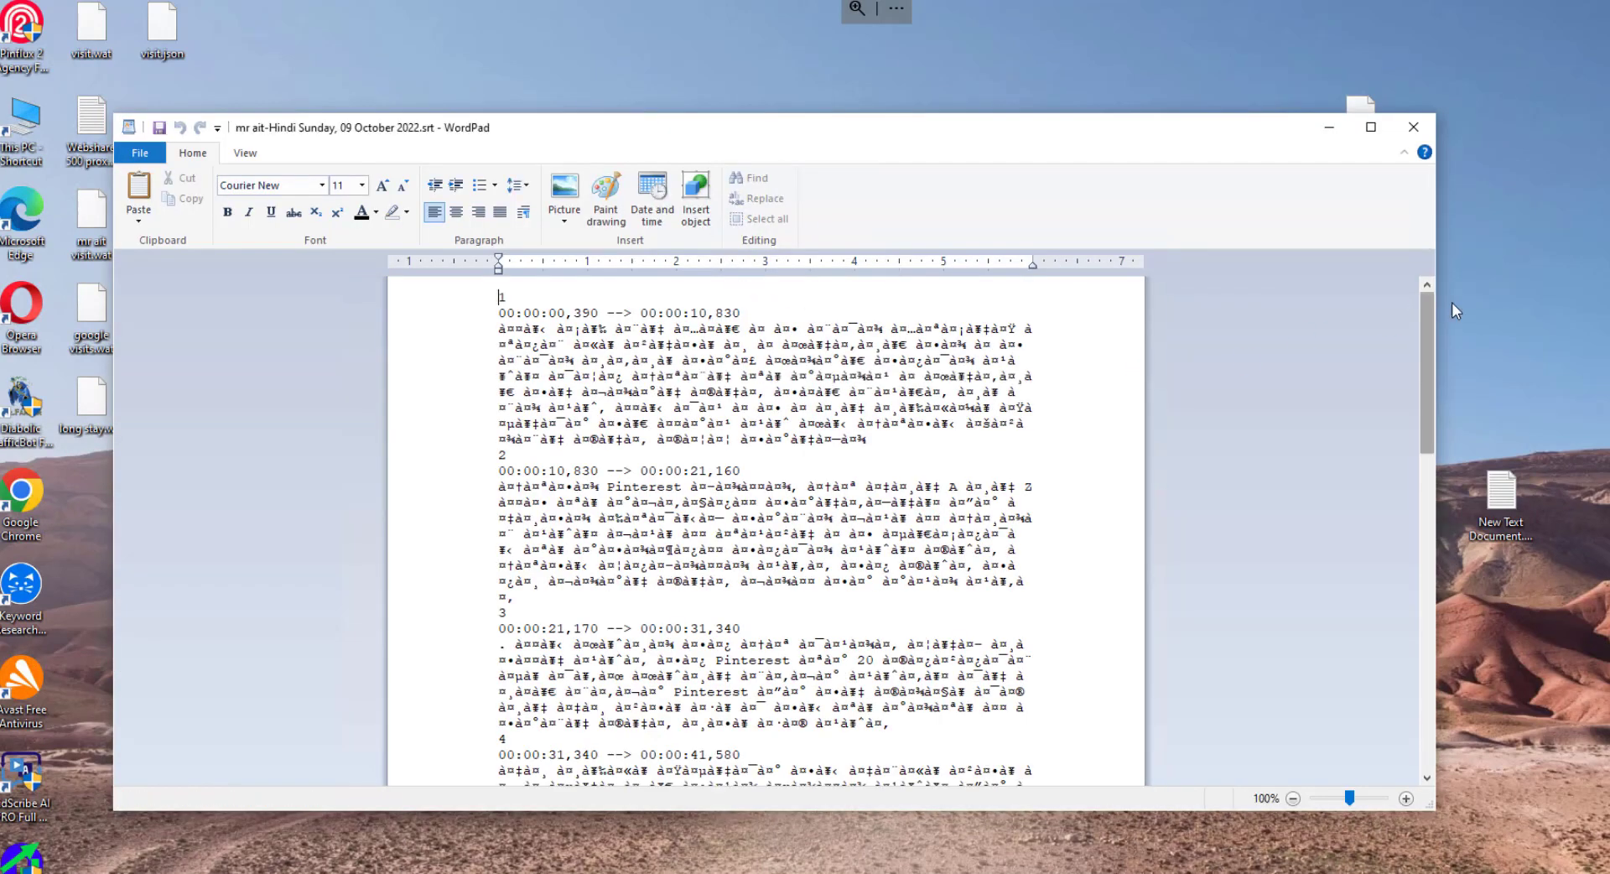
pyautogui.moveTo(1428, 319); pyautogui.dragTo(1427, 427)
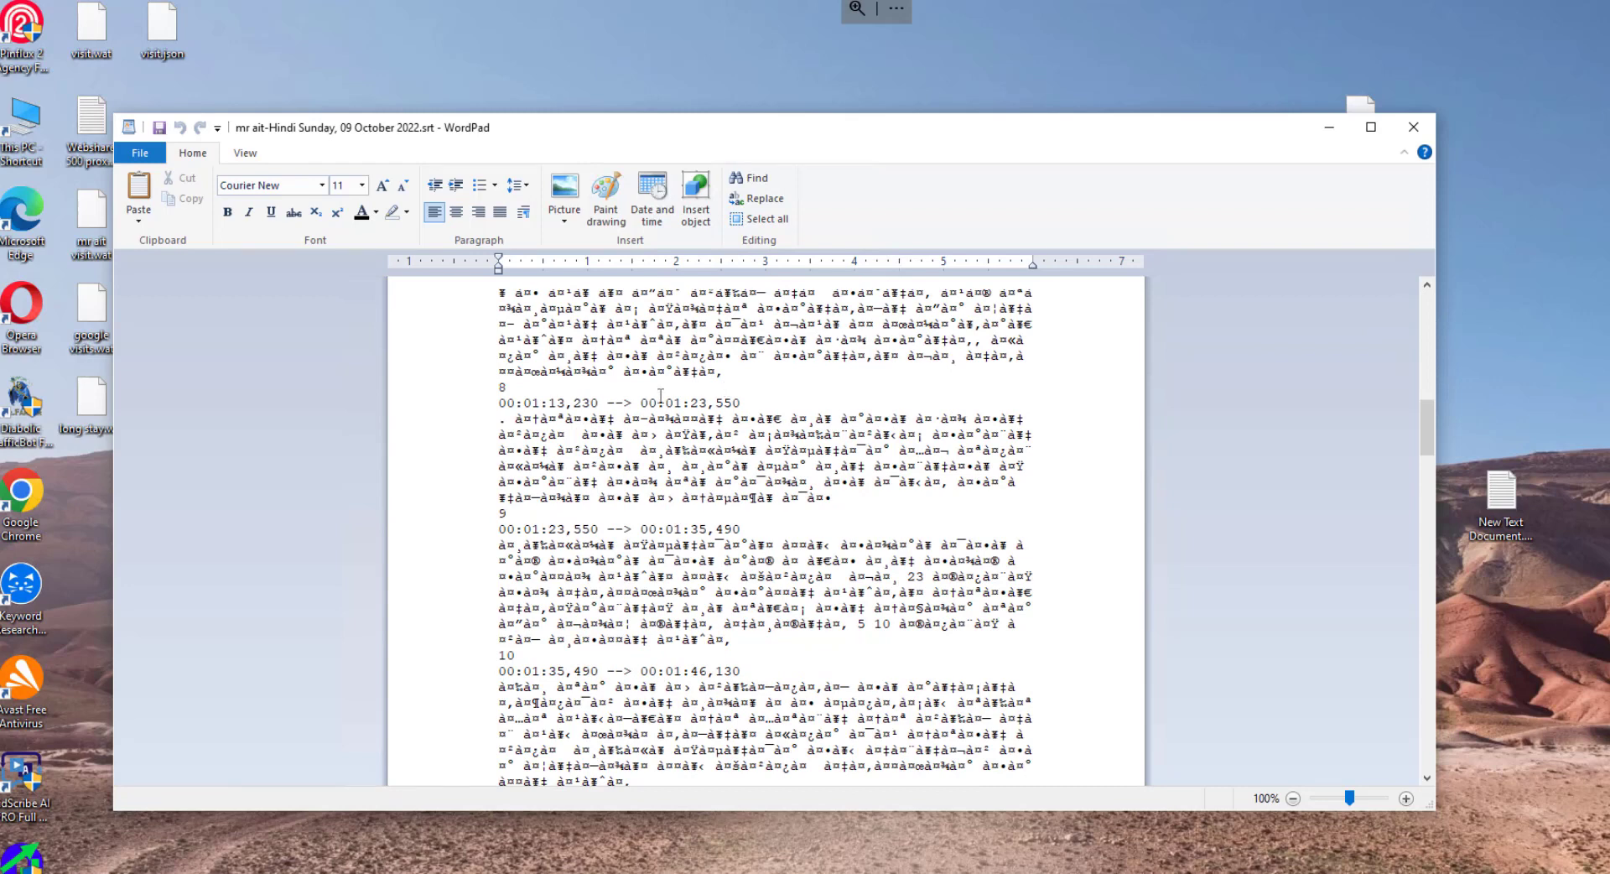
pyautogui.moveTo(507, 386); pyautogui.dragTo(566, 403)
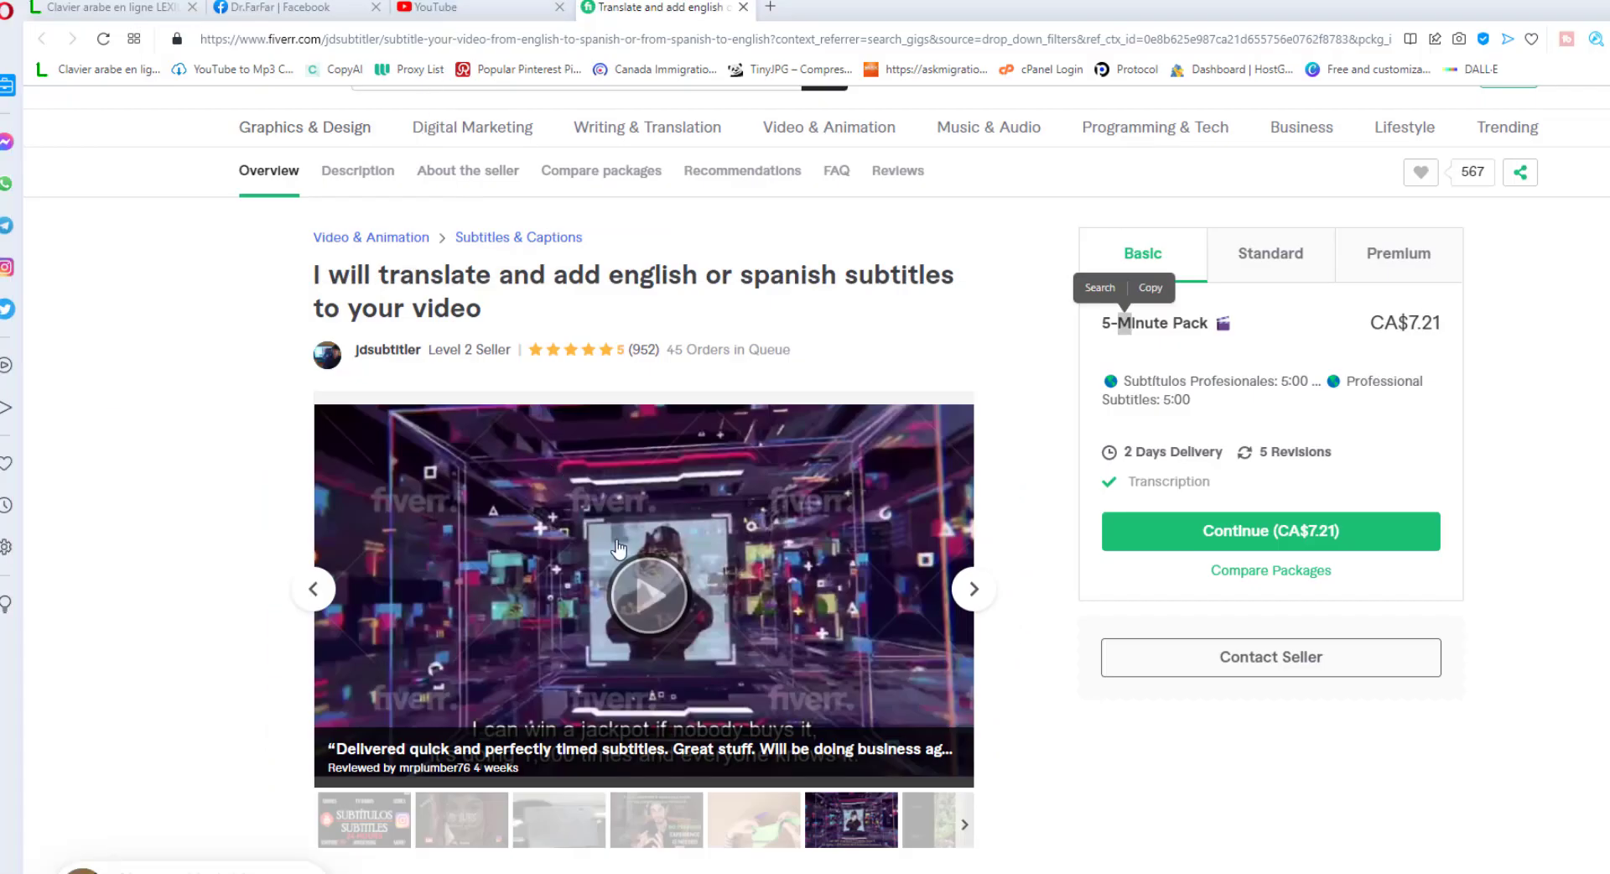
pyautogui.scroll(-2, 618, 549)
pyautogui.scroll(-6, 650, 471)
pyautogui.scroll(5, 651, 471)
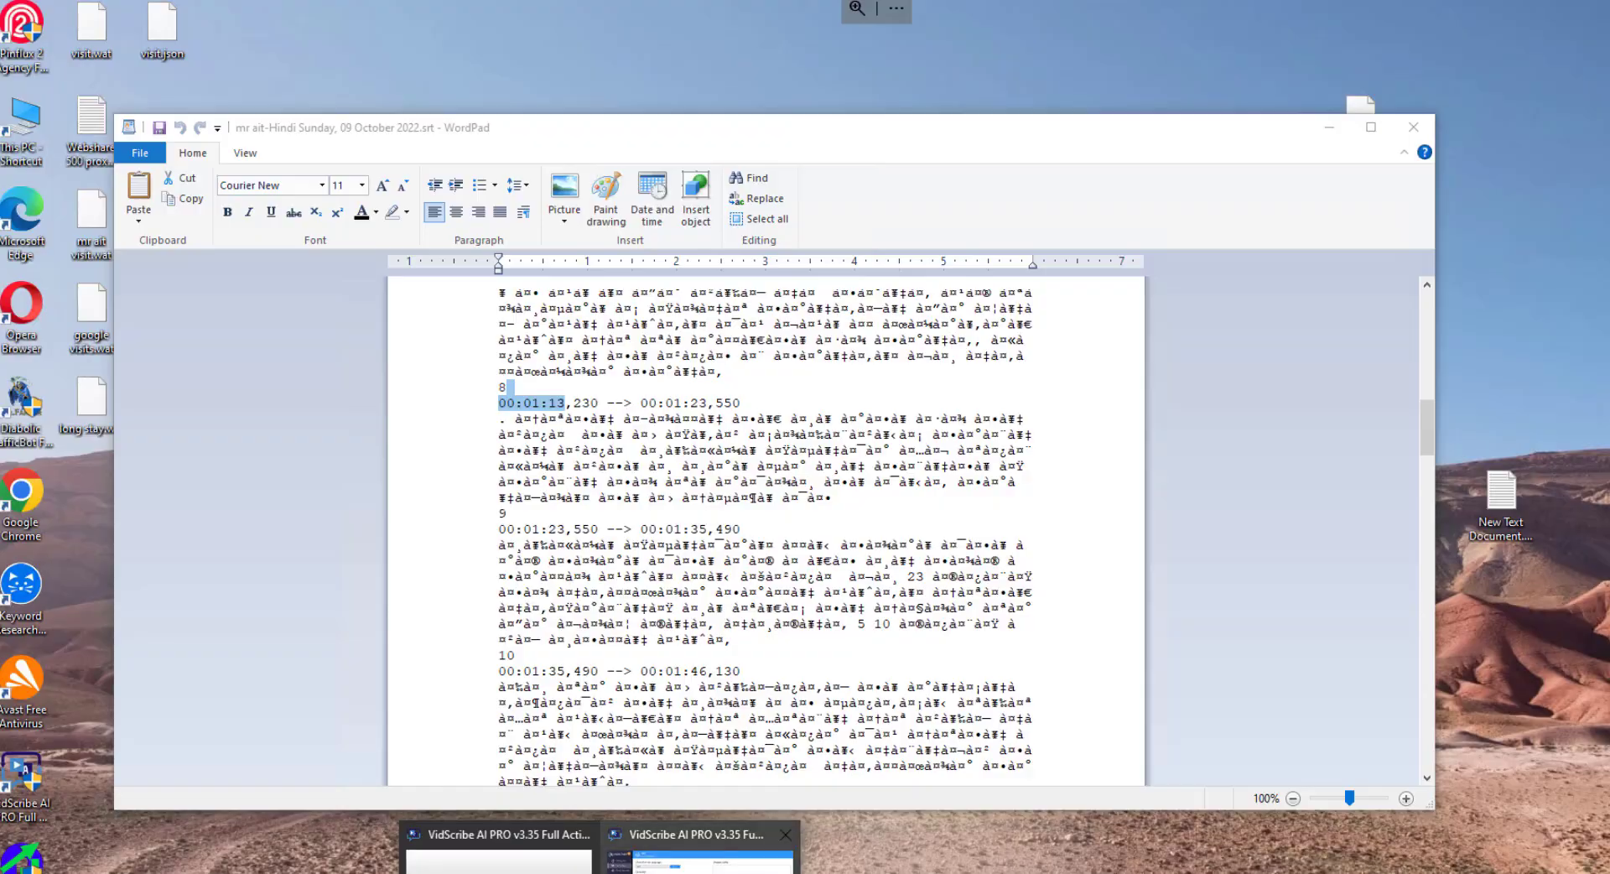
# Step: Return to VidScribe and pick French to re-translate the subtitles
pyautogui.click(705, 842)
pyautogui.click(431, 168)
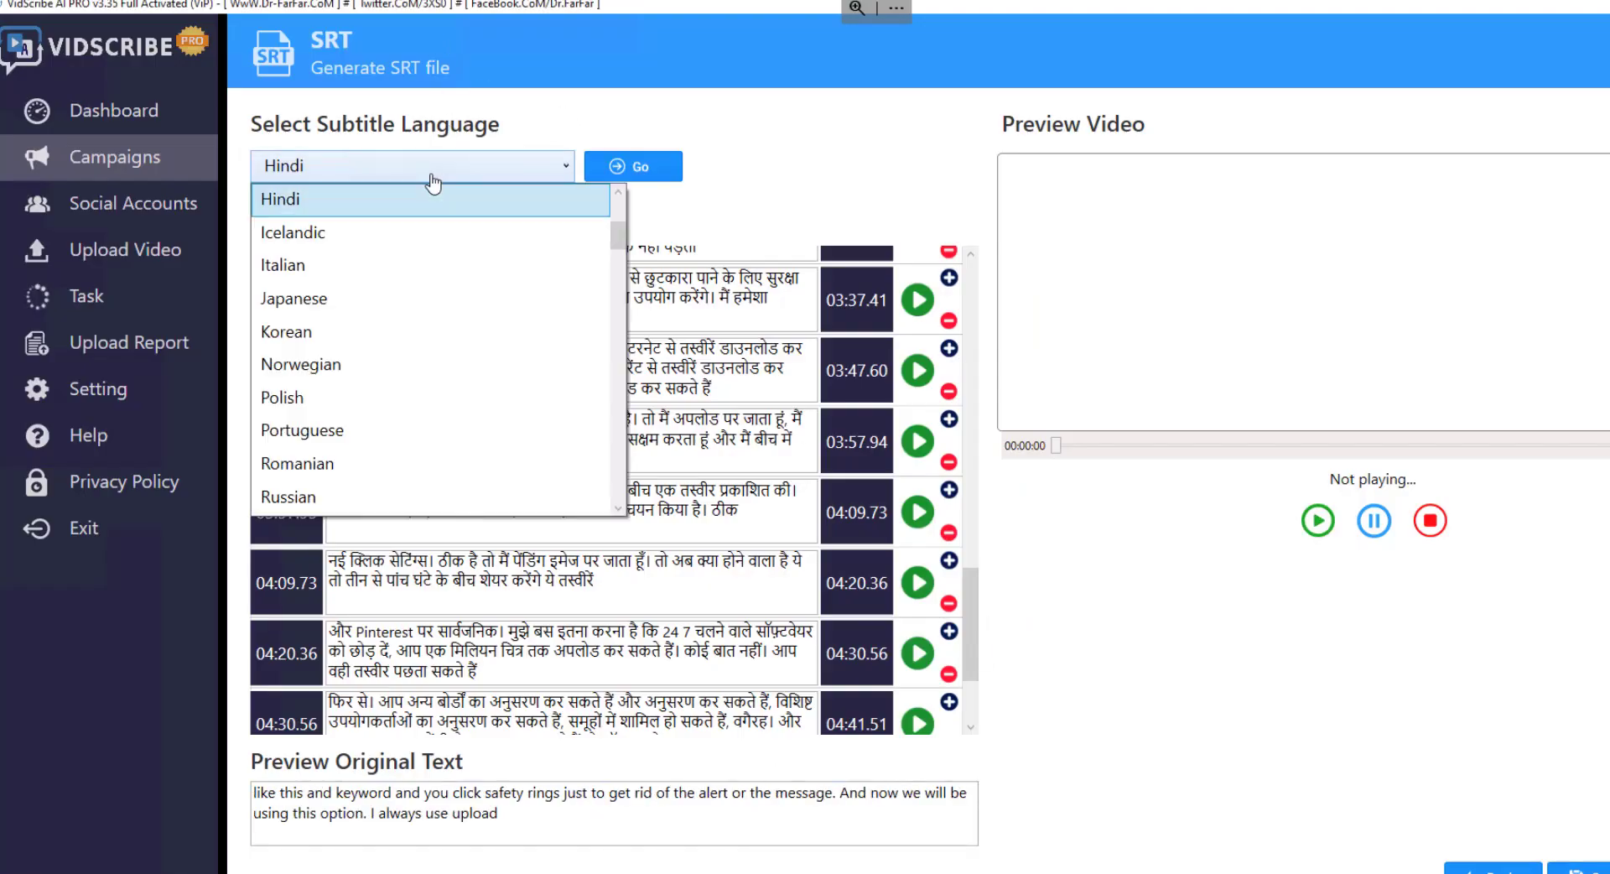
pyautogui.click(414, 201)
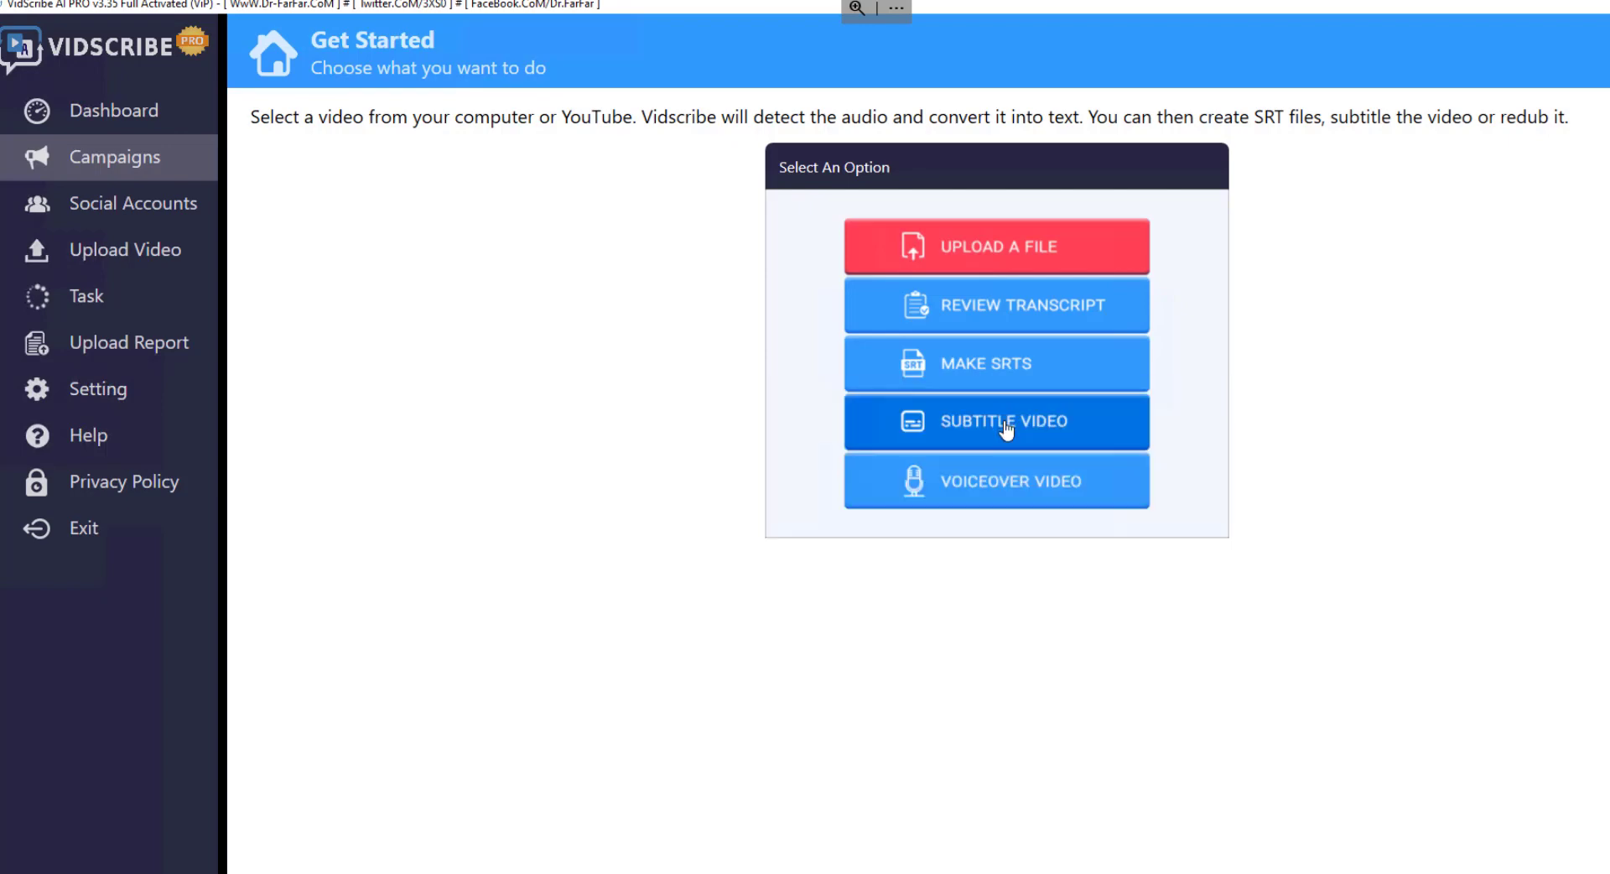
# Step: Open the Subtitle Video editor and inspect the French lines, keeping French as the language
pyautogui.click(1007, 428)
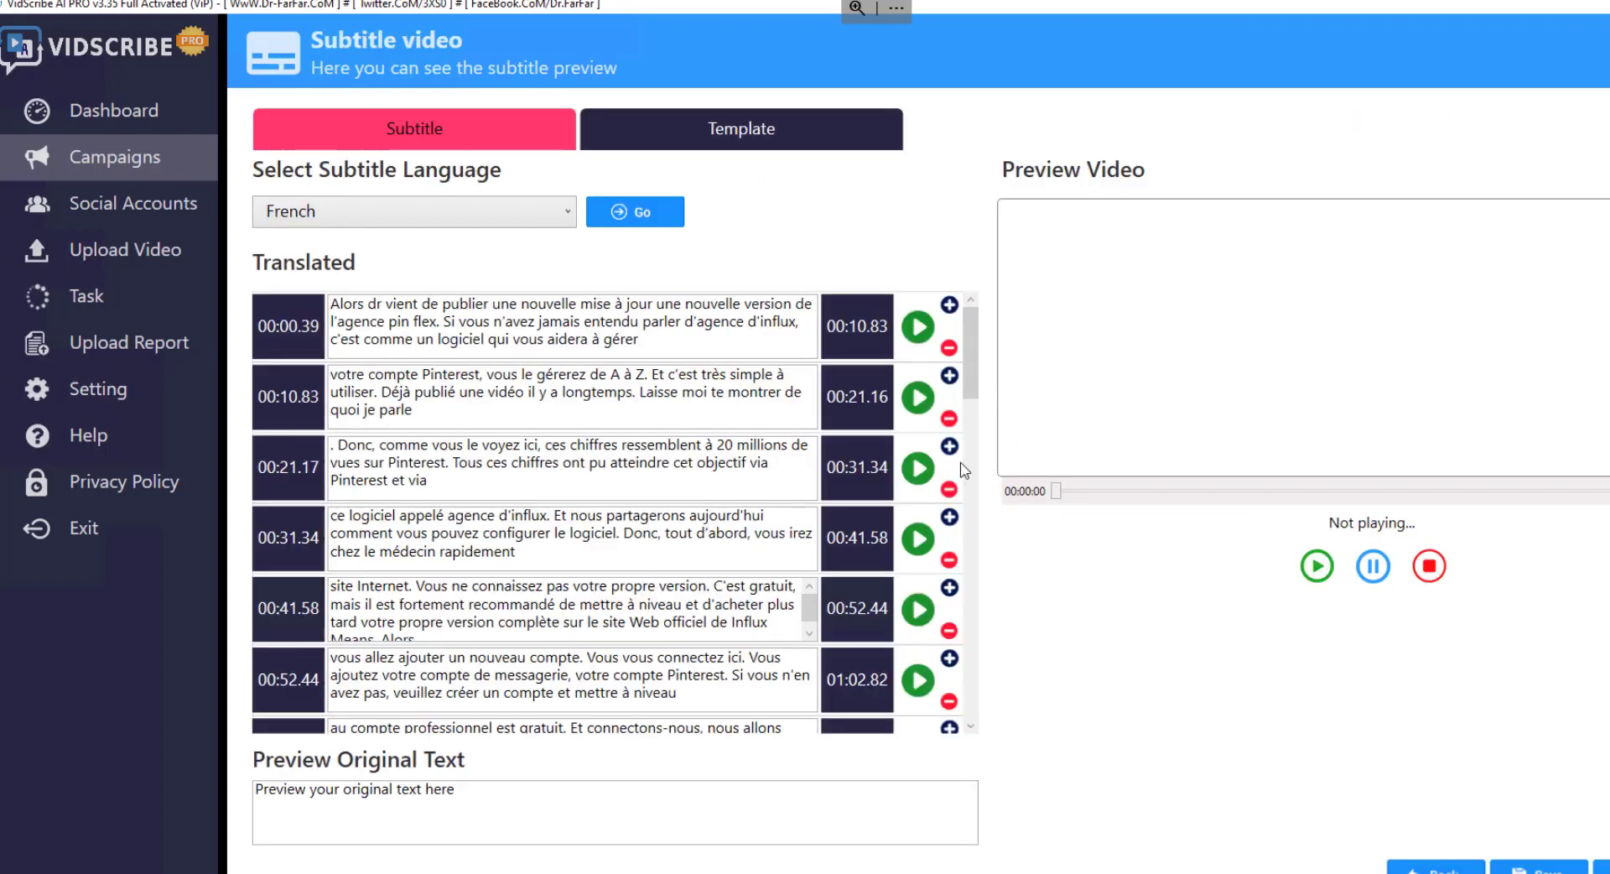
pyautogui.click(467, 444)
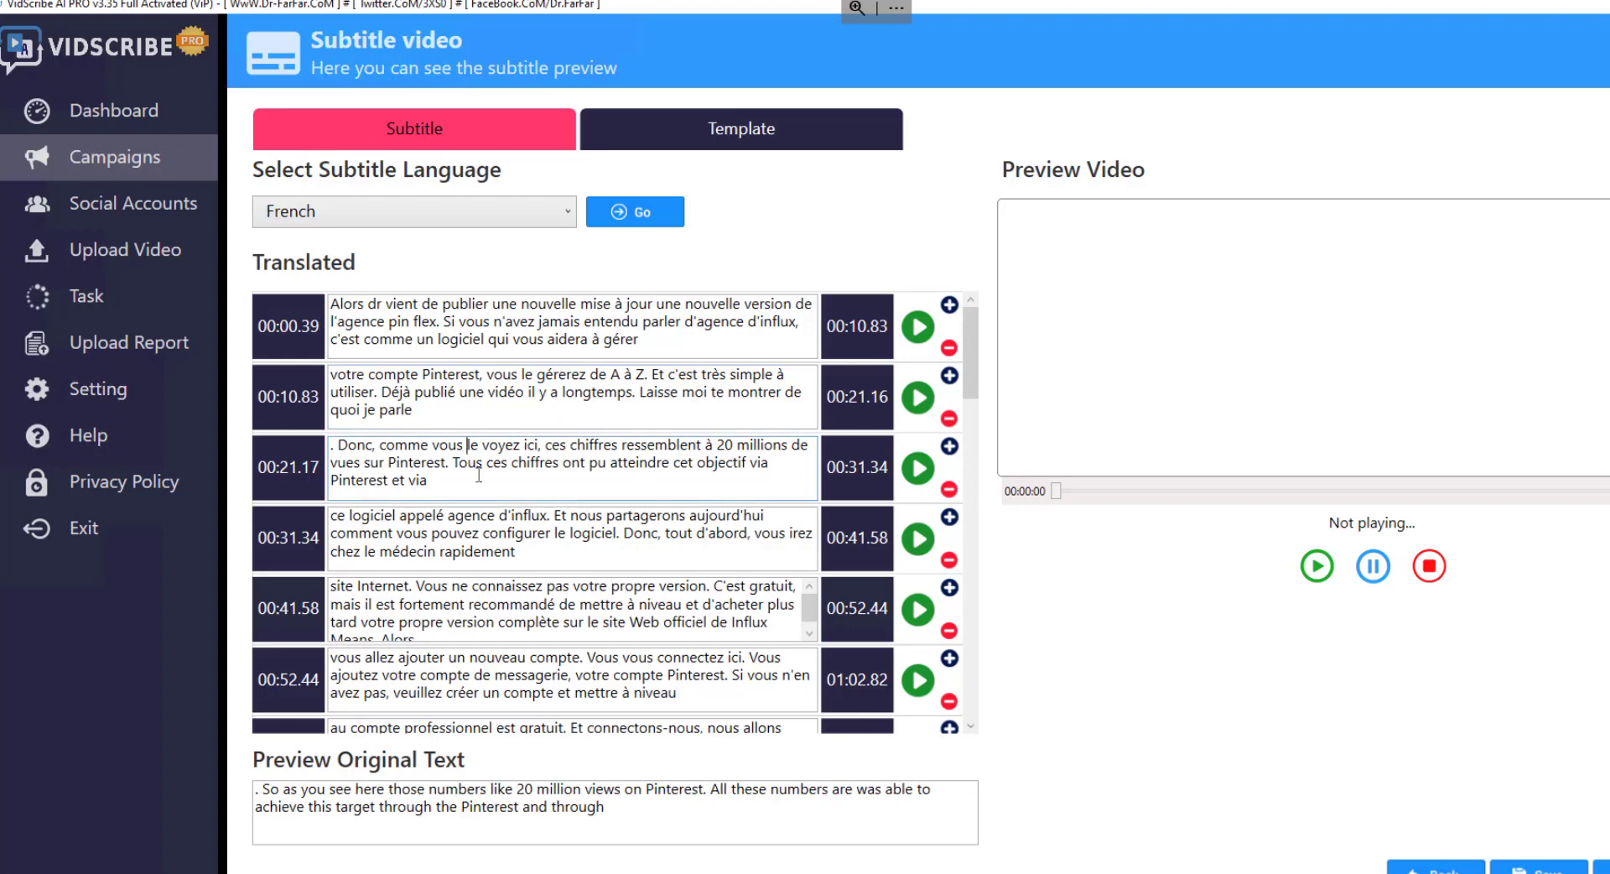
pyautogui.keyDown('shift'); pyautogui.click(519, 475); pyautogui.keyUp('shift')
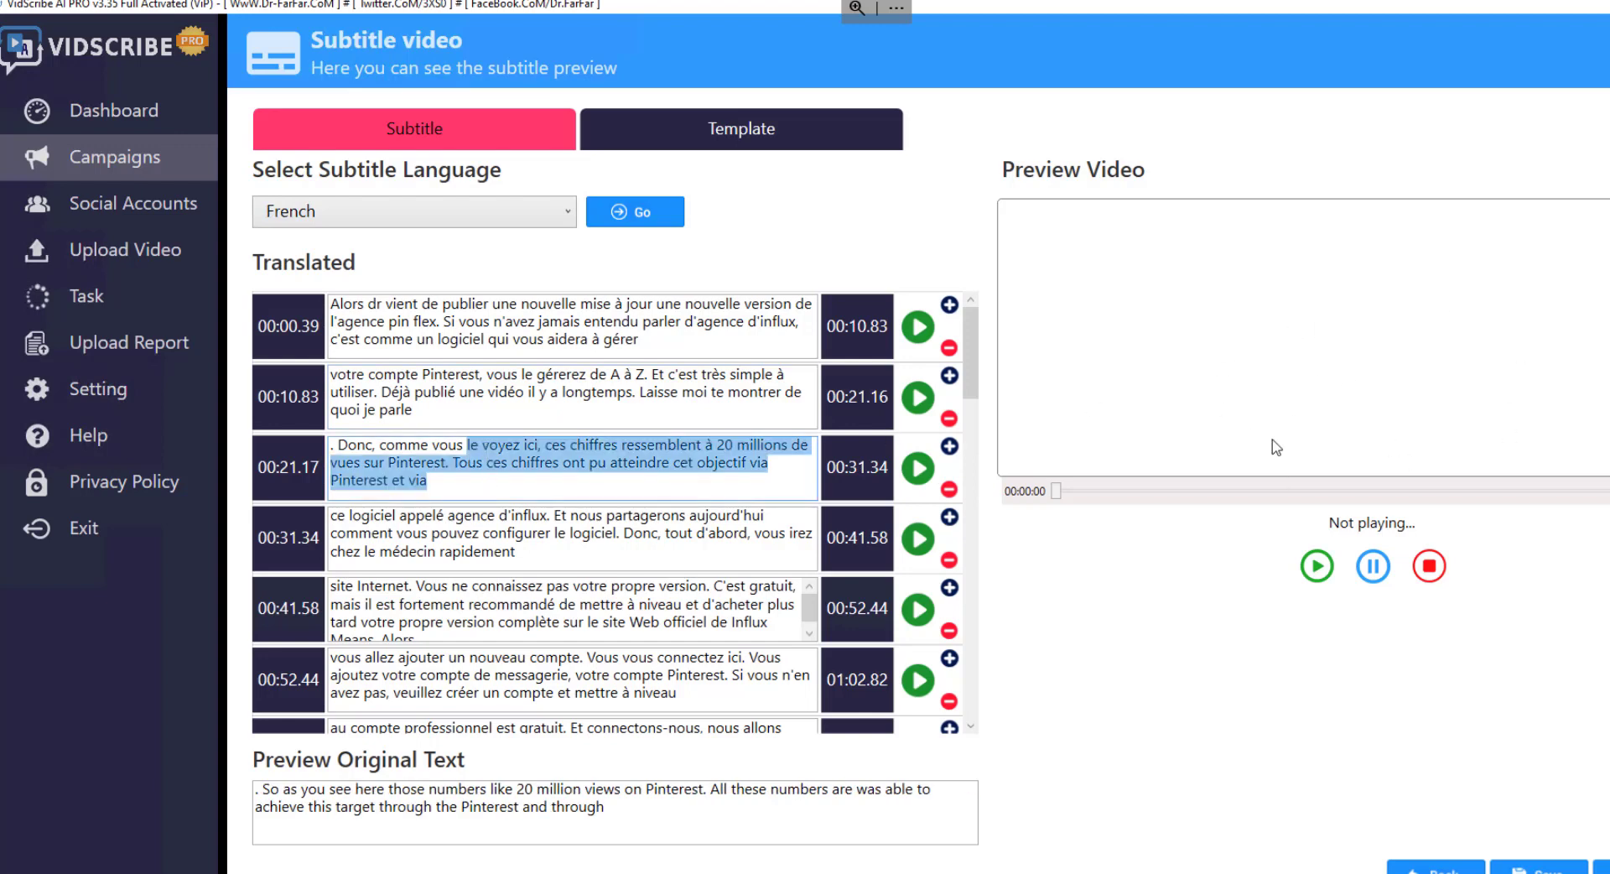
pyautogui.scroll(-3, 537, 403)
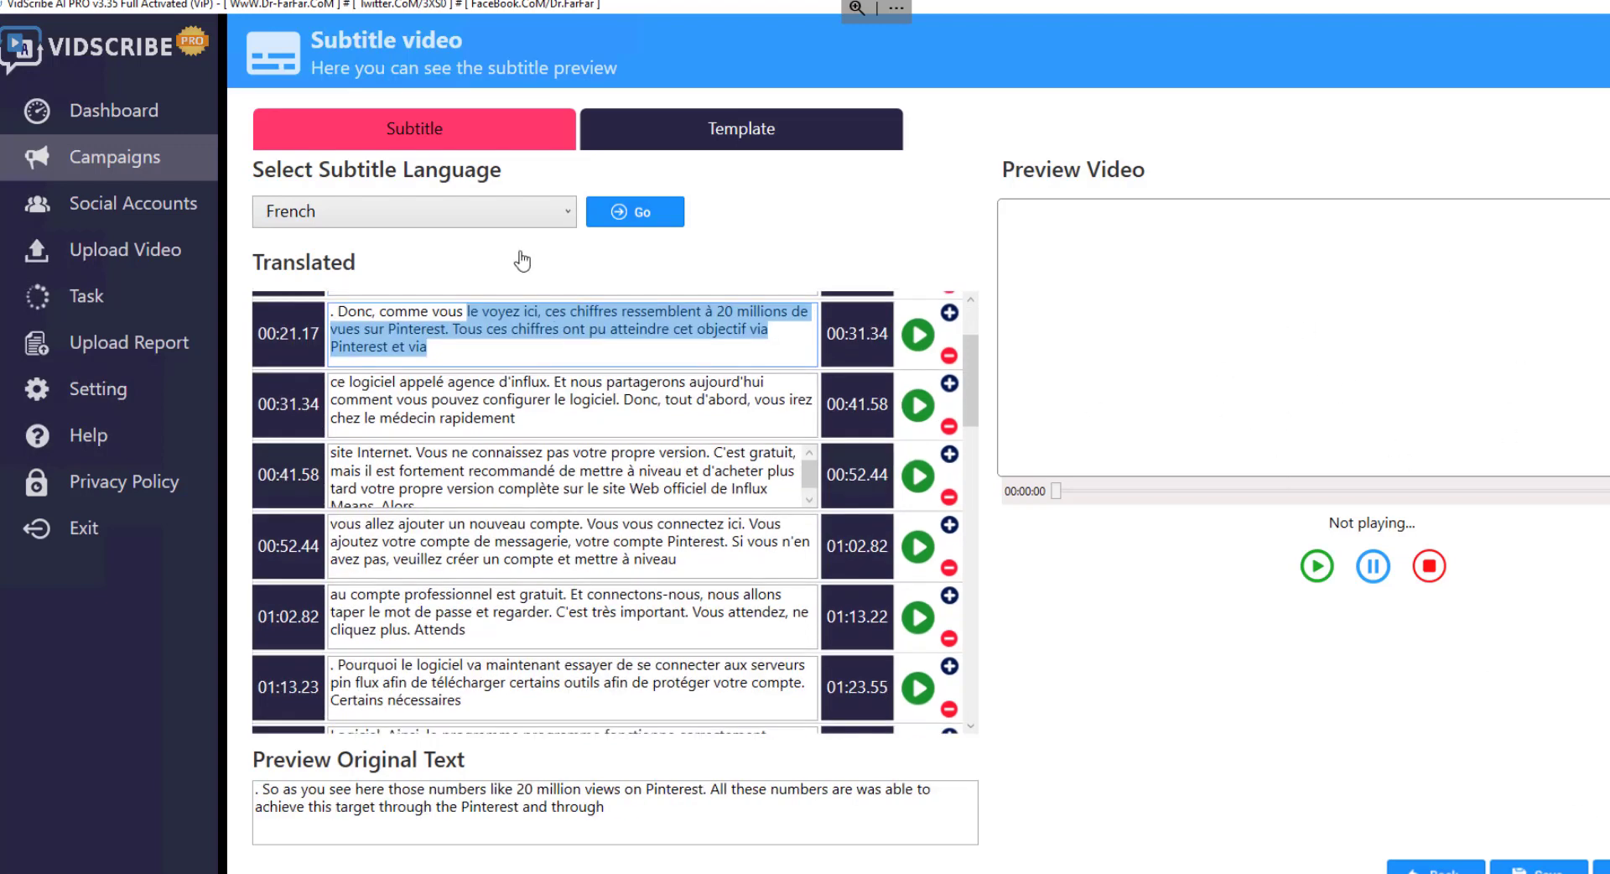
pyautogui.click(520, 220)
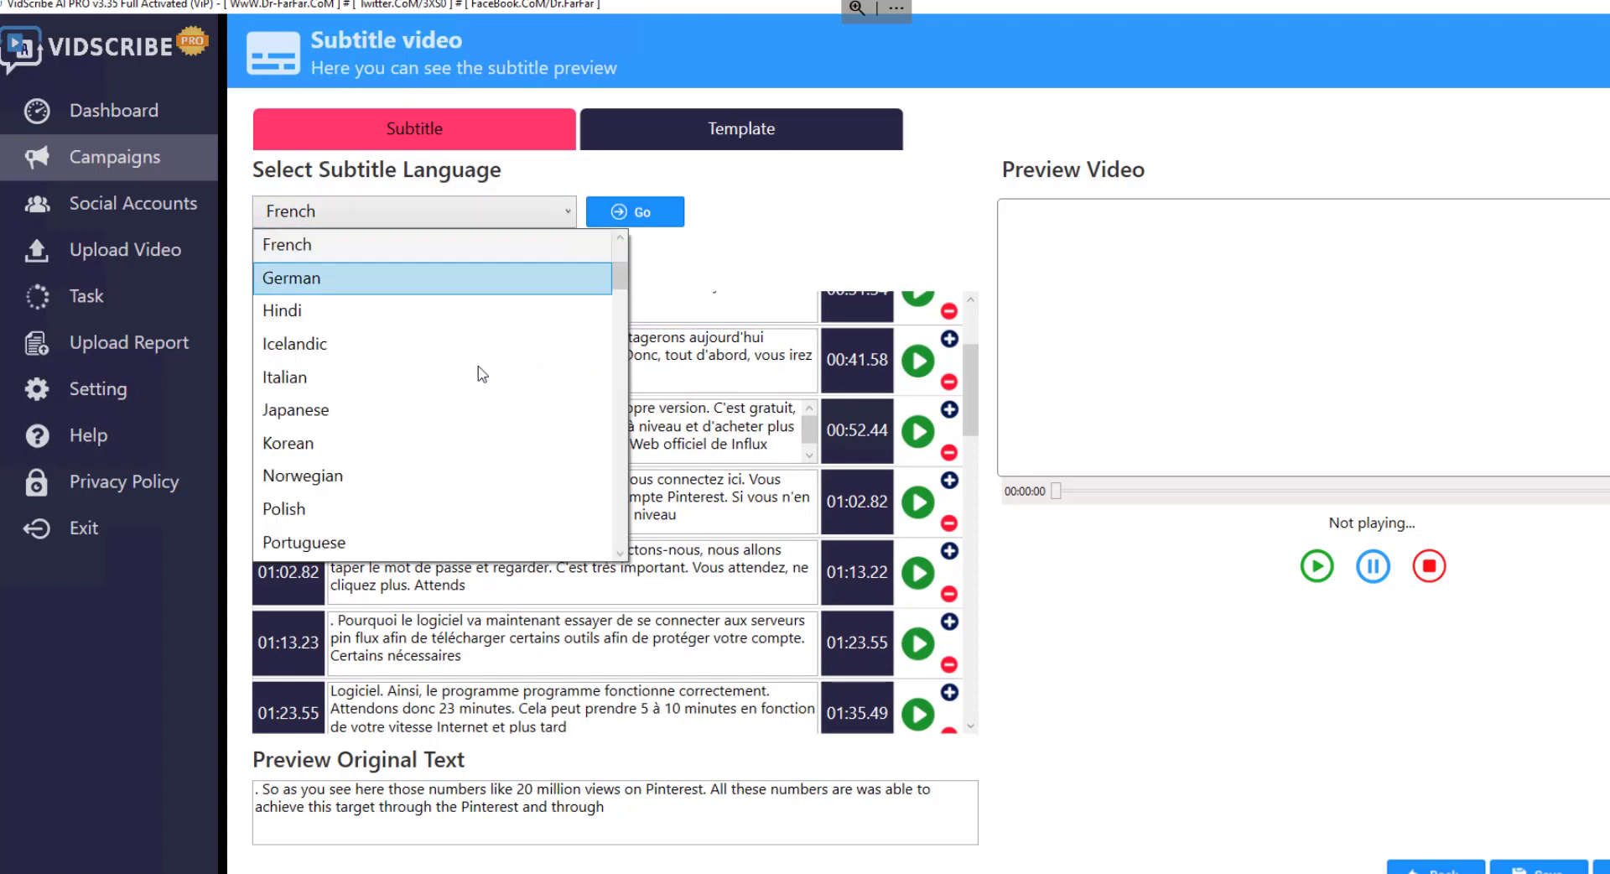
pyautogui.scroll(-3, 484, 395)
pyautogui.scroll(-8, 487, 401)
pyautogui.scroll(-10, 487, 407)
pyautogui.scroll(-4, 491, 411)
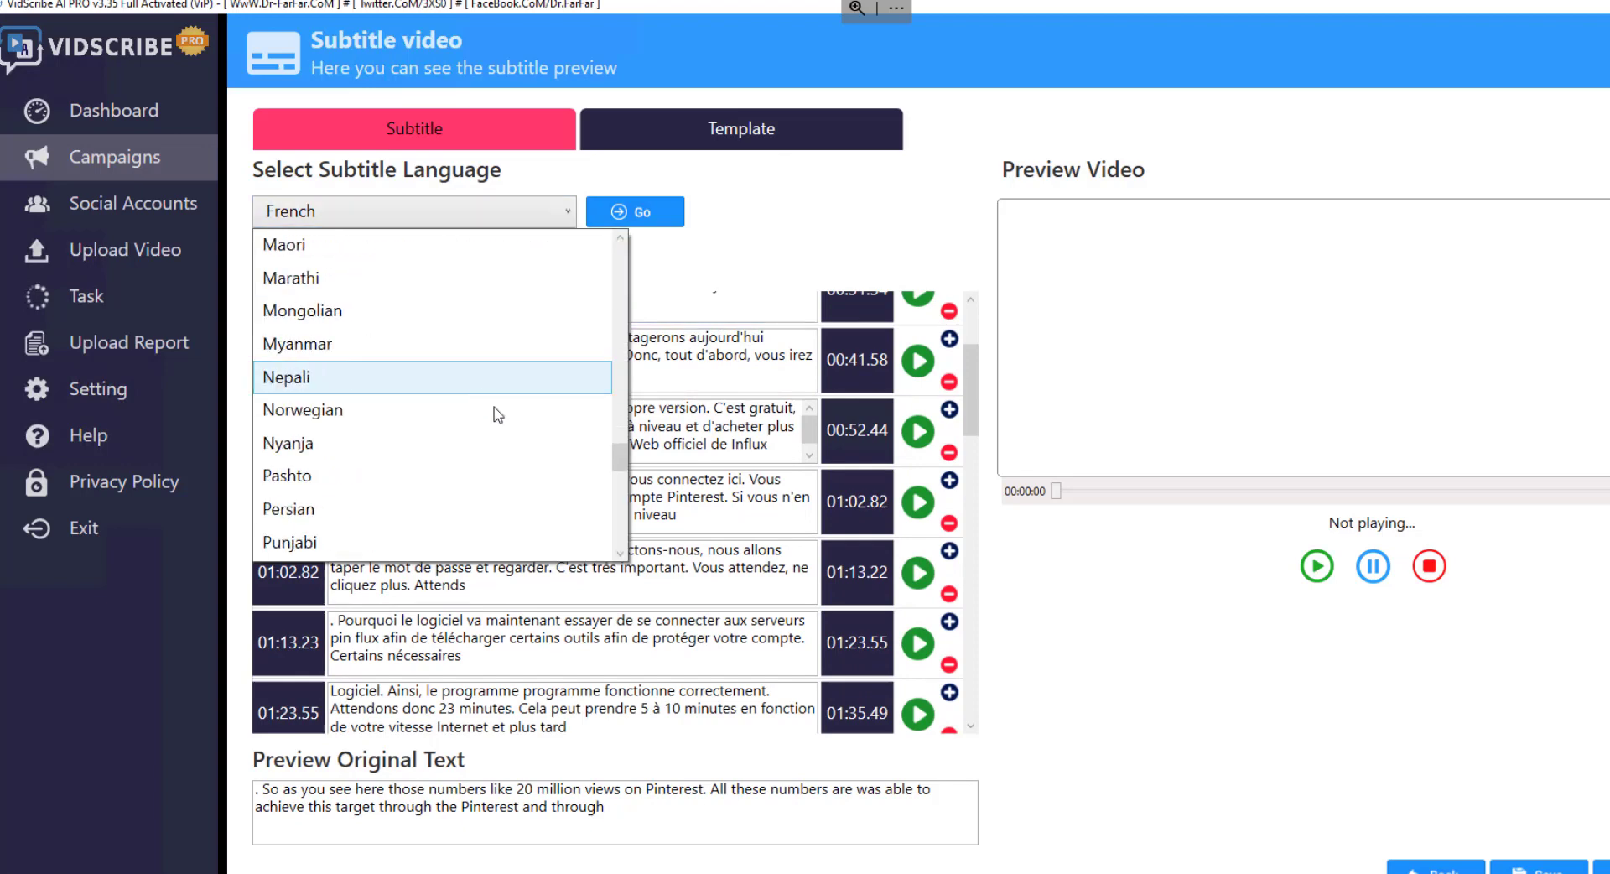
pyautogui.click(1105, 625)
# Step: Check the 00:52.44 subtitle's original text, then play the French-subtitled preview
pyautogui.moveTo(608, 496); pyautogui.dragTo(676, 514)
pyautogui.click(676, 514)
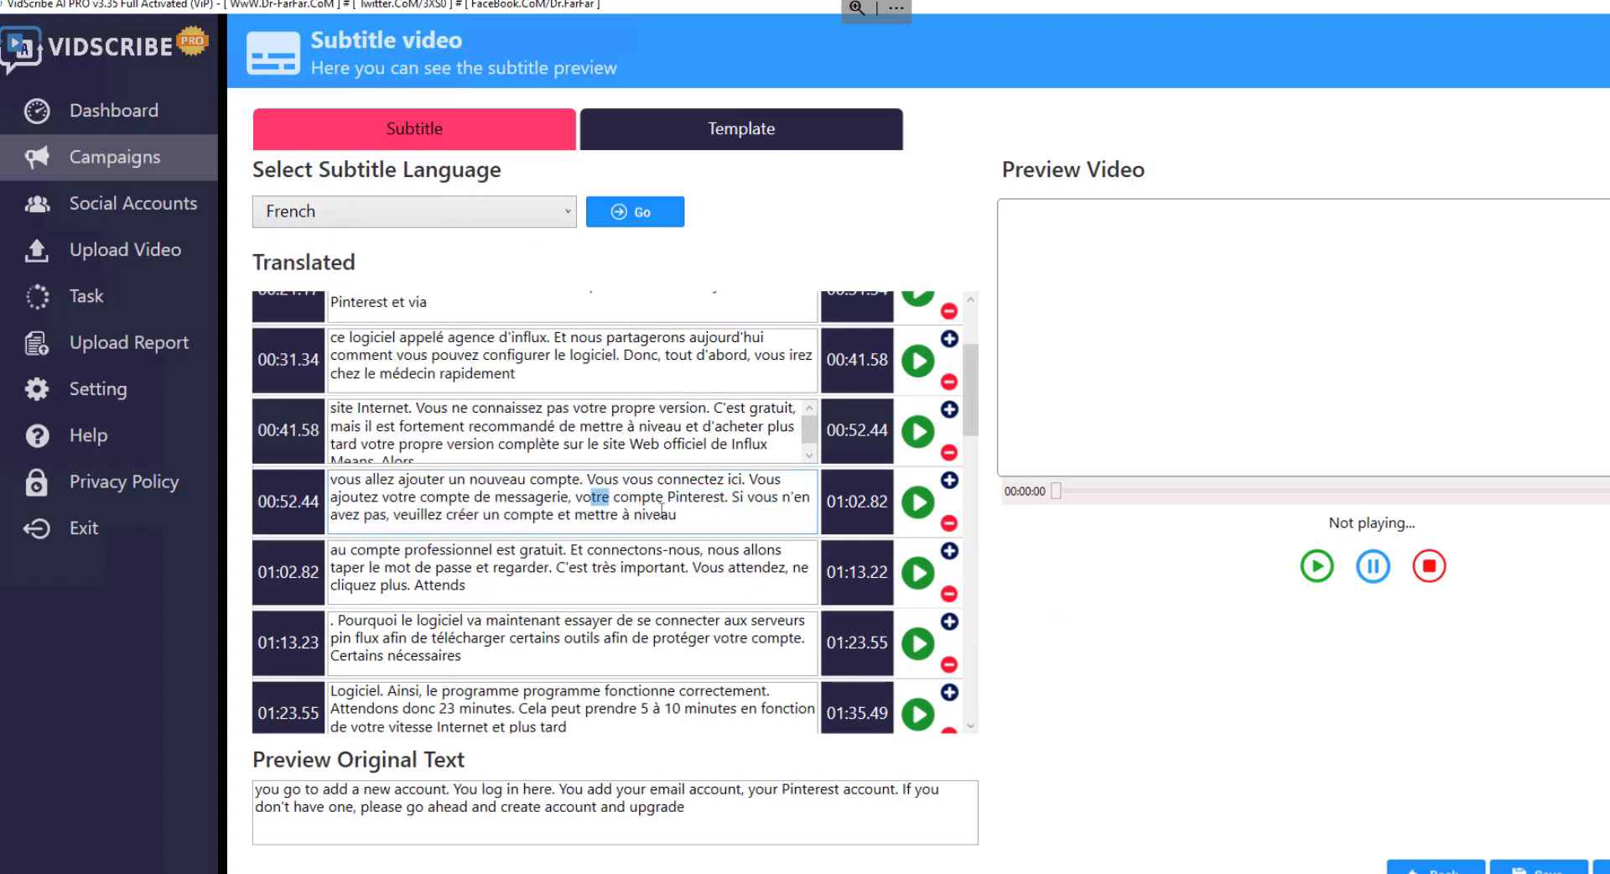
pyautogui.keyDown('shift'); pyautogui.click(362, 479); pyautogui.keyUp('shift')
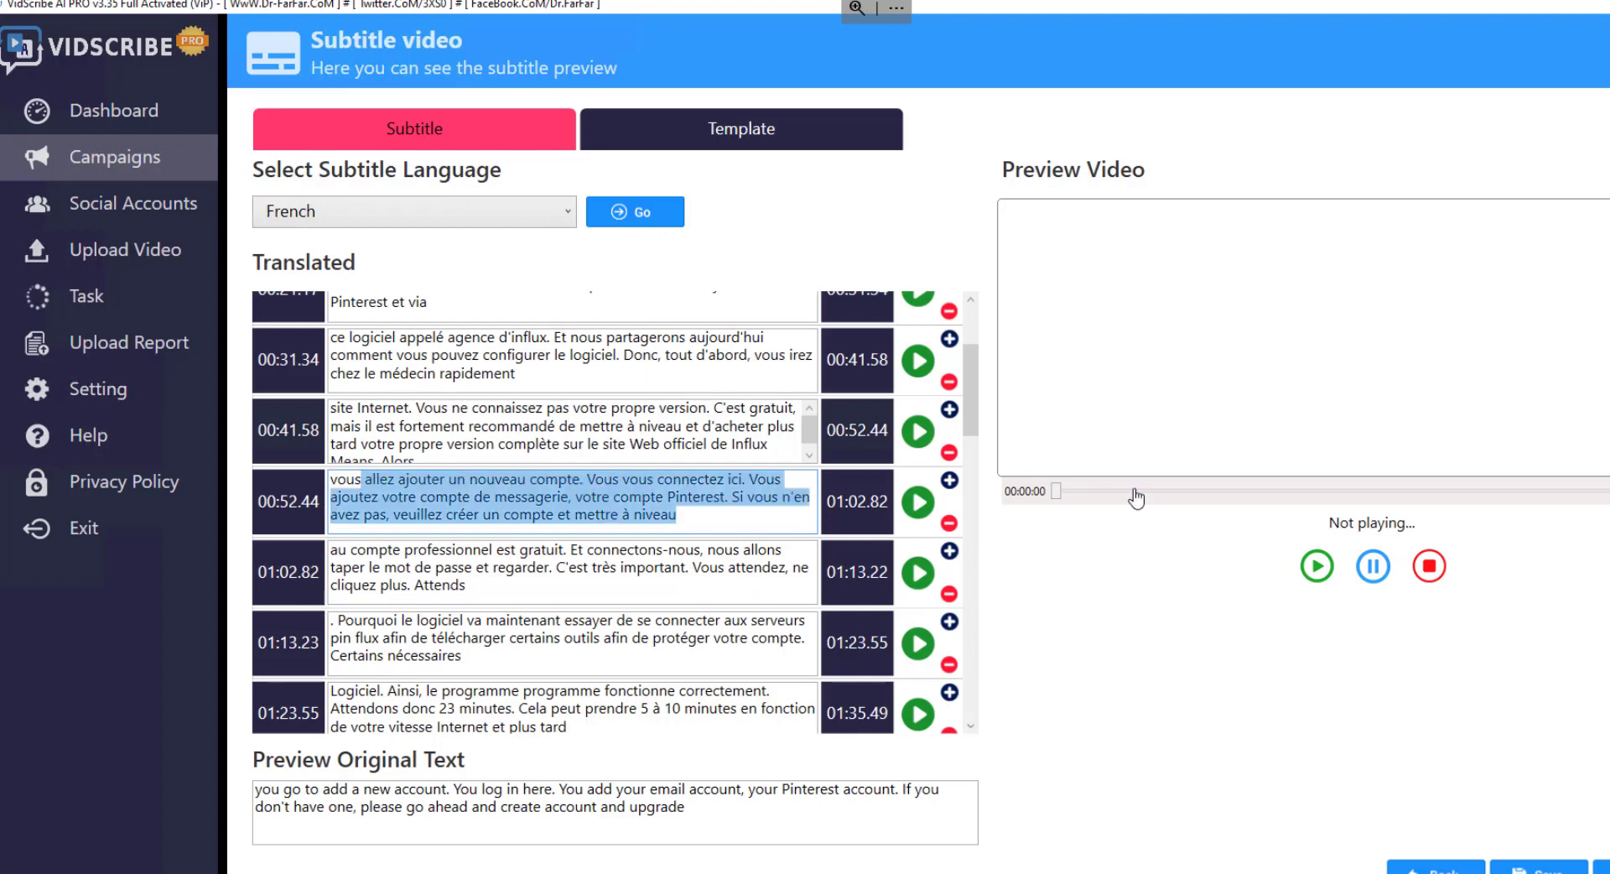
pyautogui.click(1317, 568)
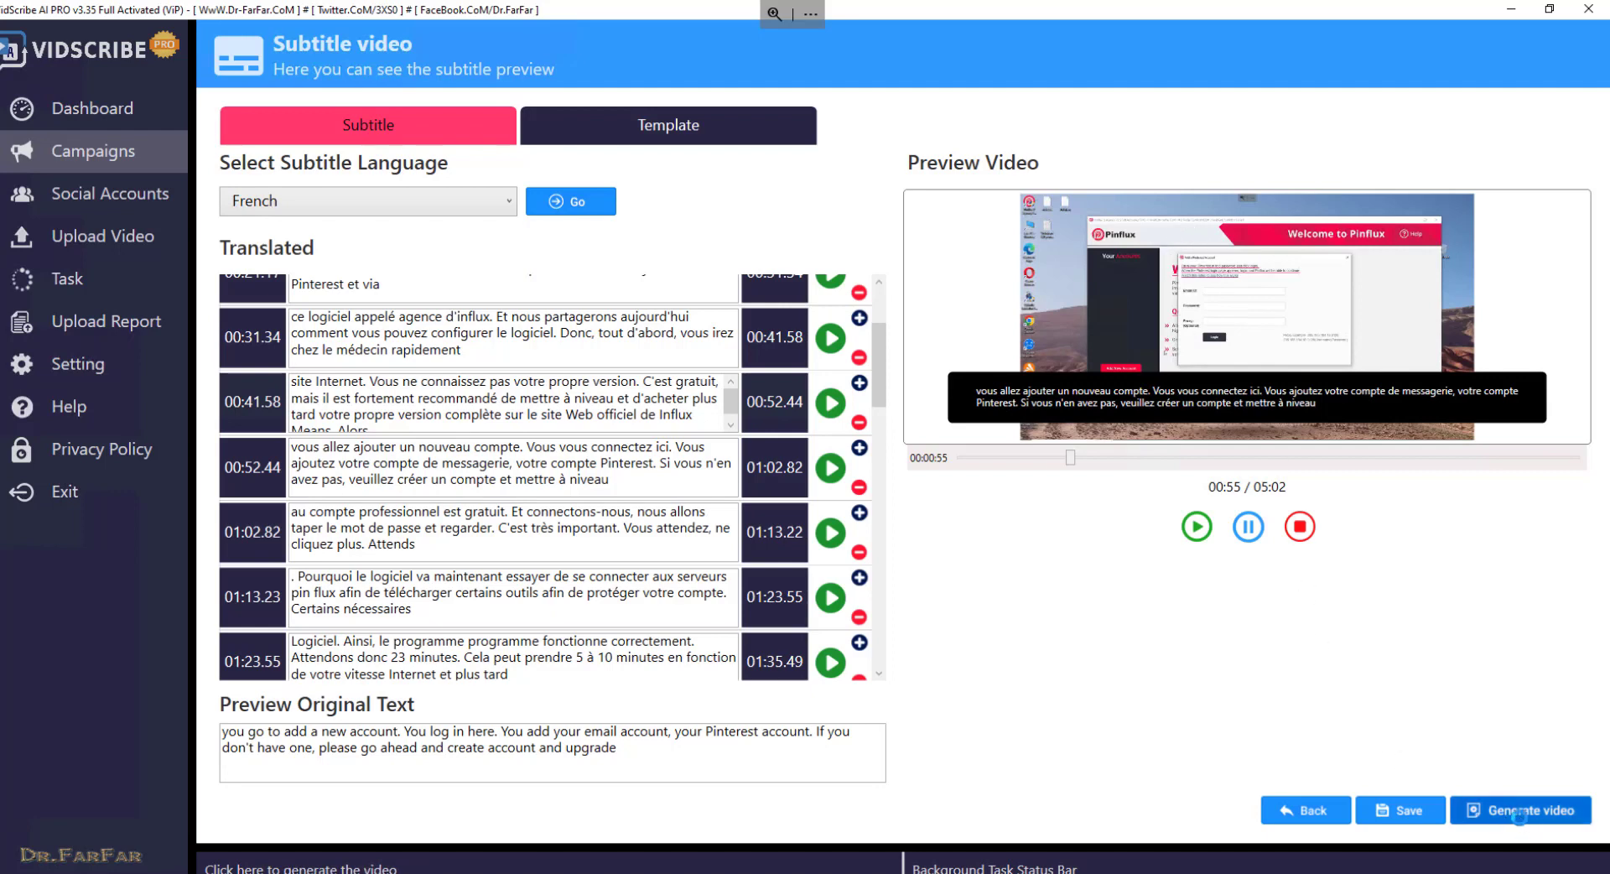
# Step: Render the French-subtitled video as 1.mp4 on the Desktop, then return to Get Started
pyautogui.click(1519, 815)
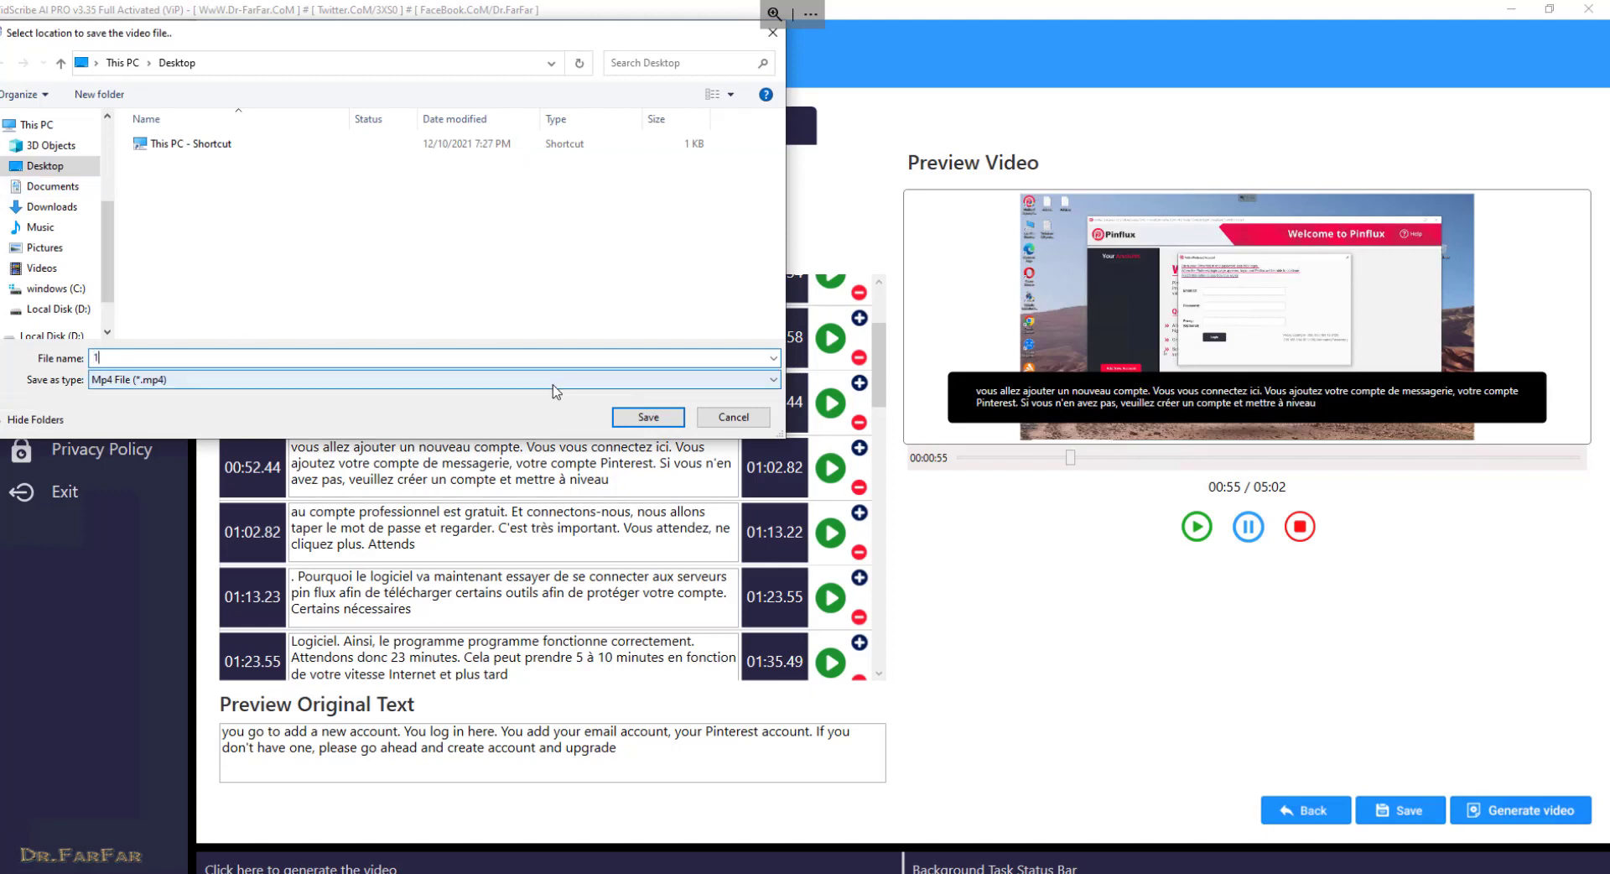
pyautogui.click(649, 417)
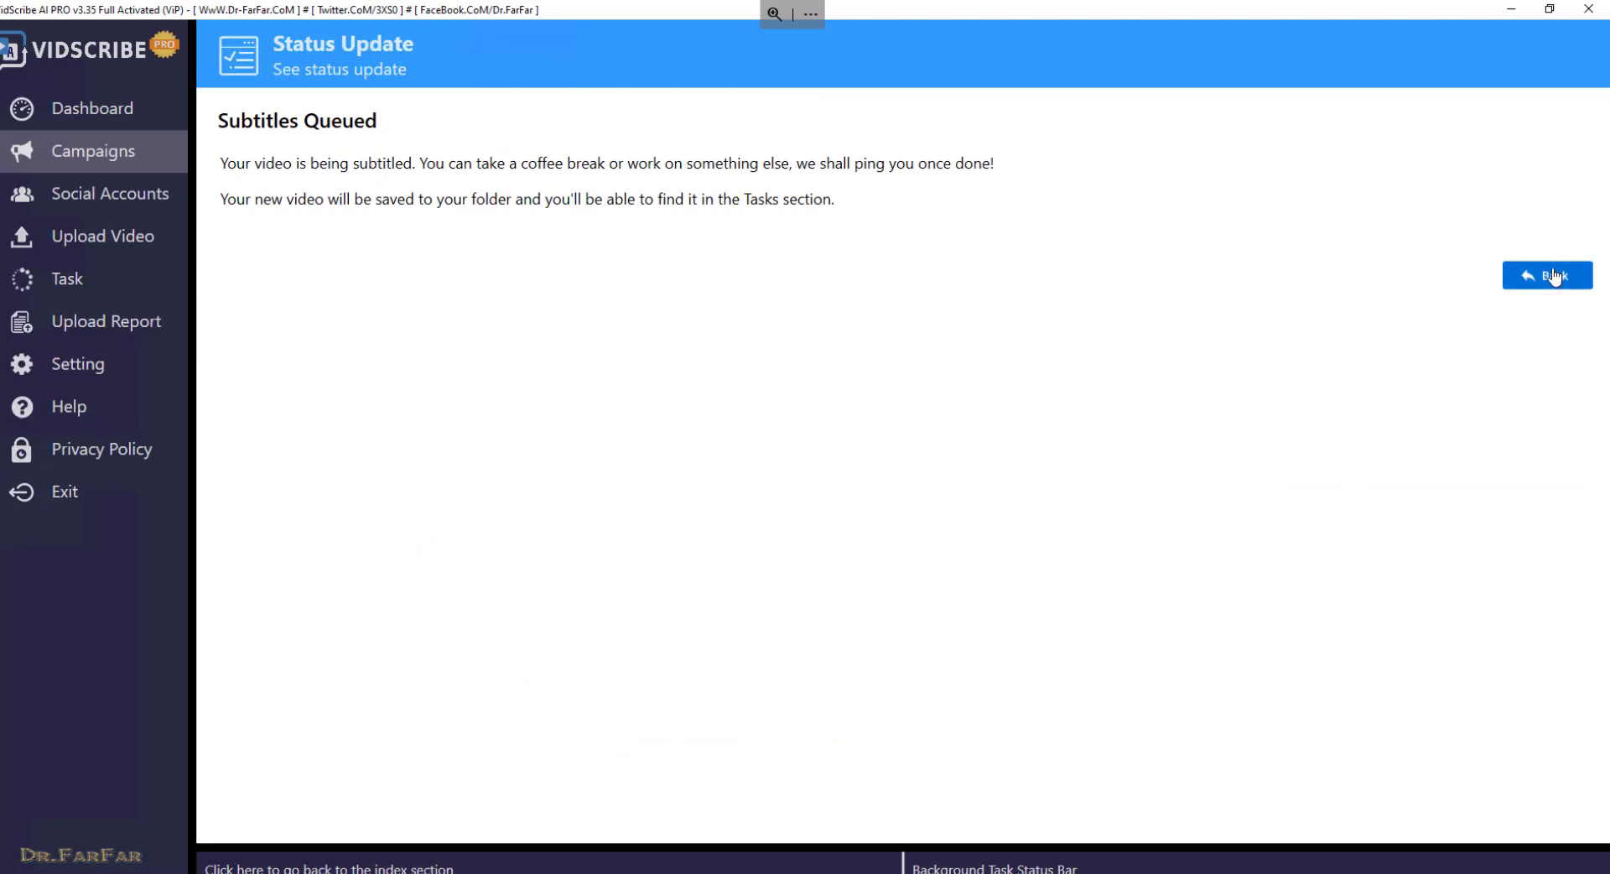
pyautogui.click(1558, 277)
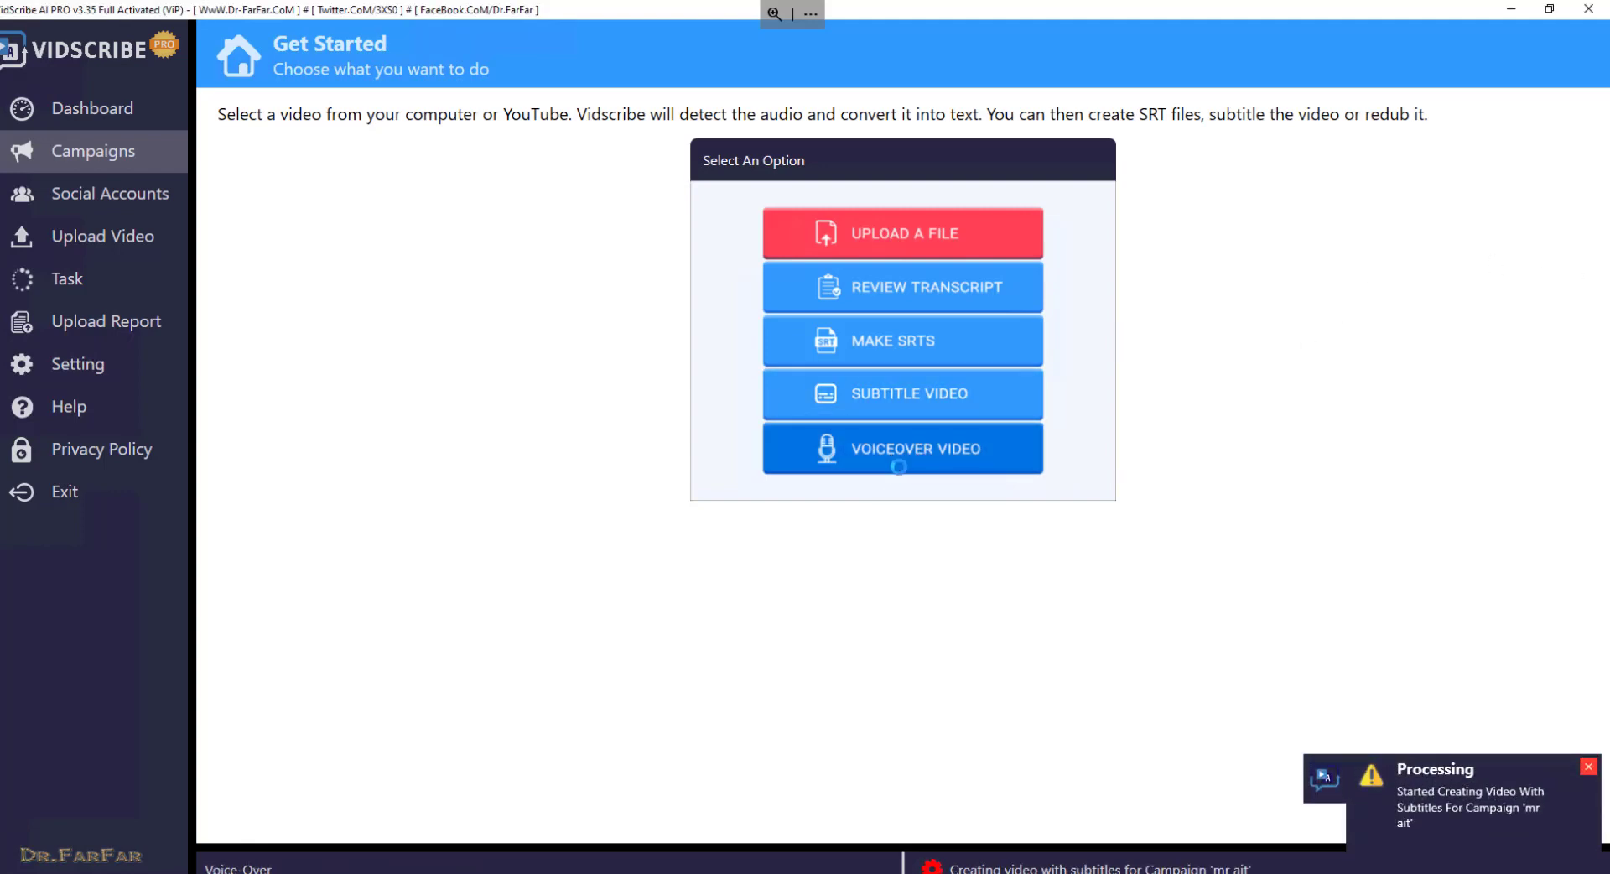
# Step: Start a French (Canadian) voice-over for the campaign and proceed with the credit-based translation
pyautogui.click(876, 453)
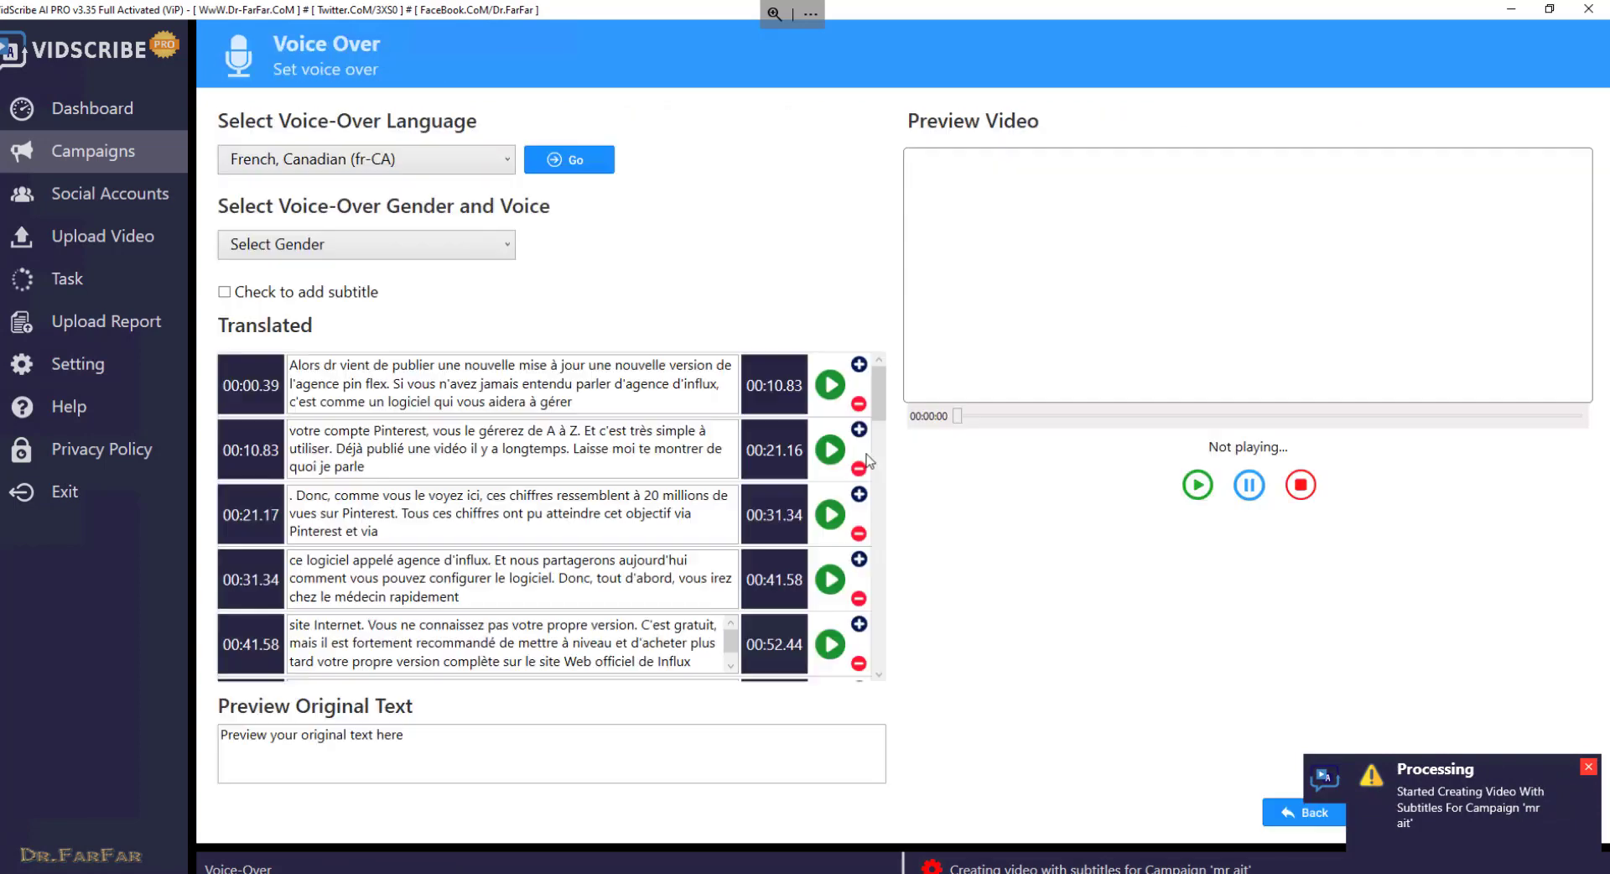
pyautogui.click(372, 165)
pyautogui.click(369, 244)
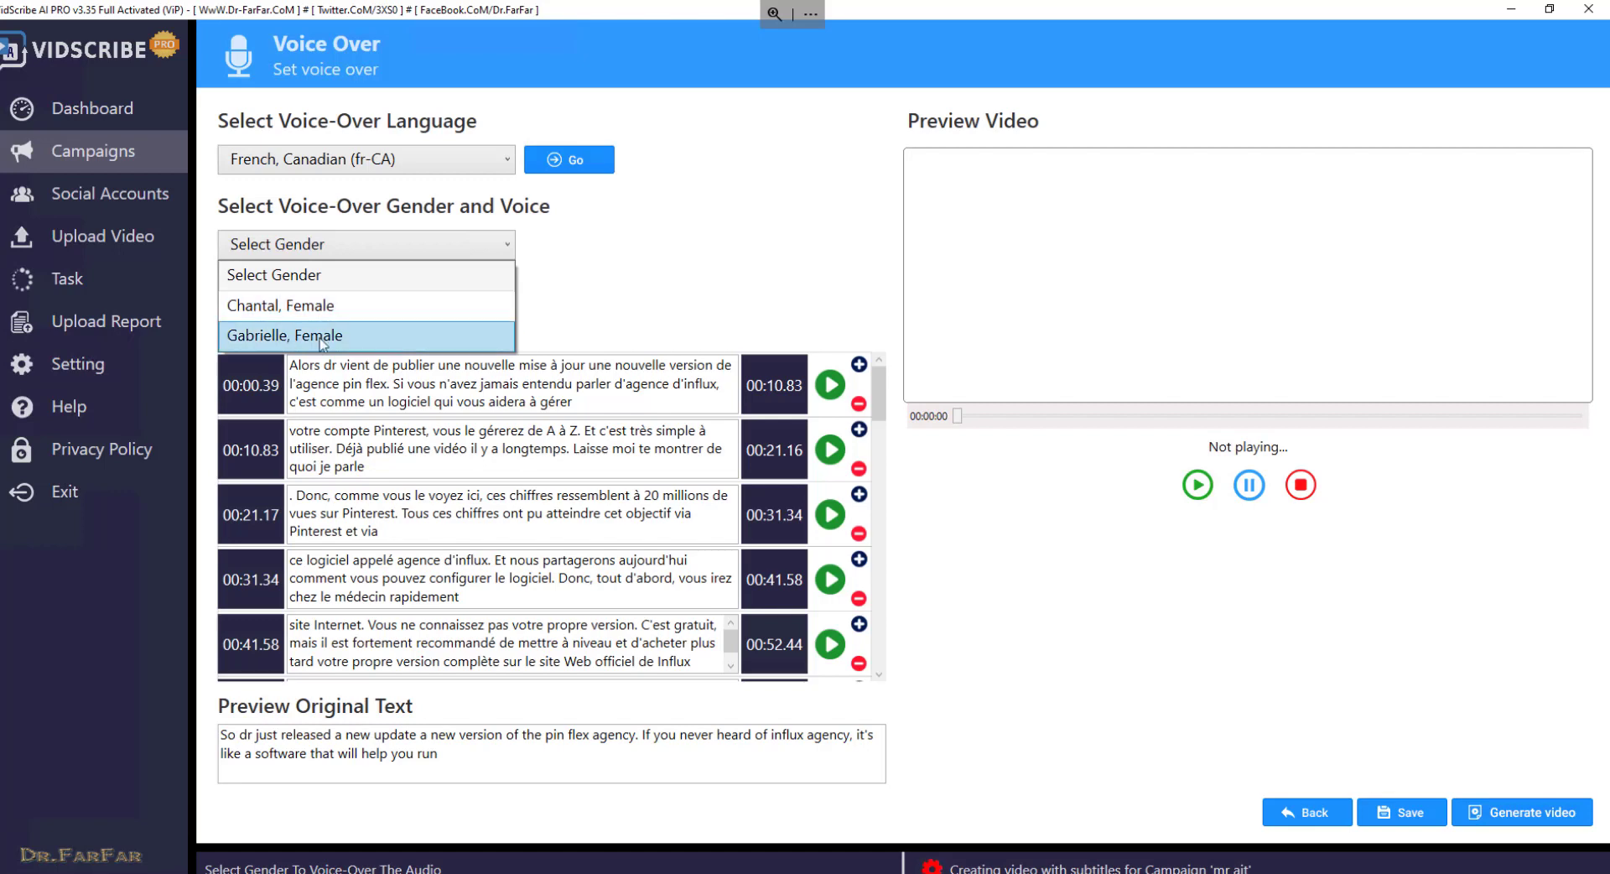
pyautogui.click(286, 335)
pyautogui.click(596, 163)
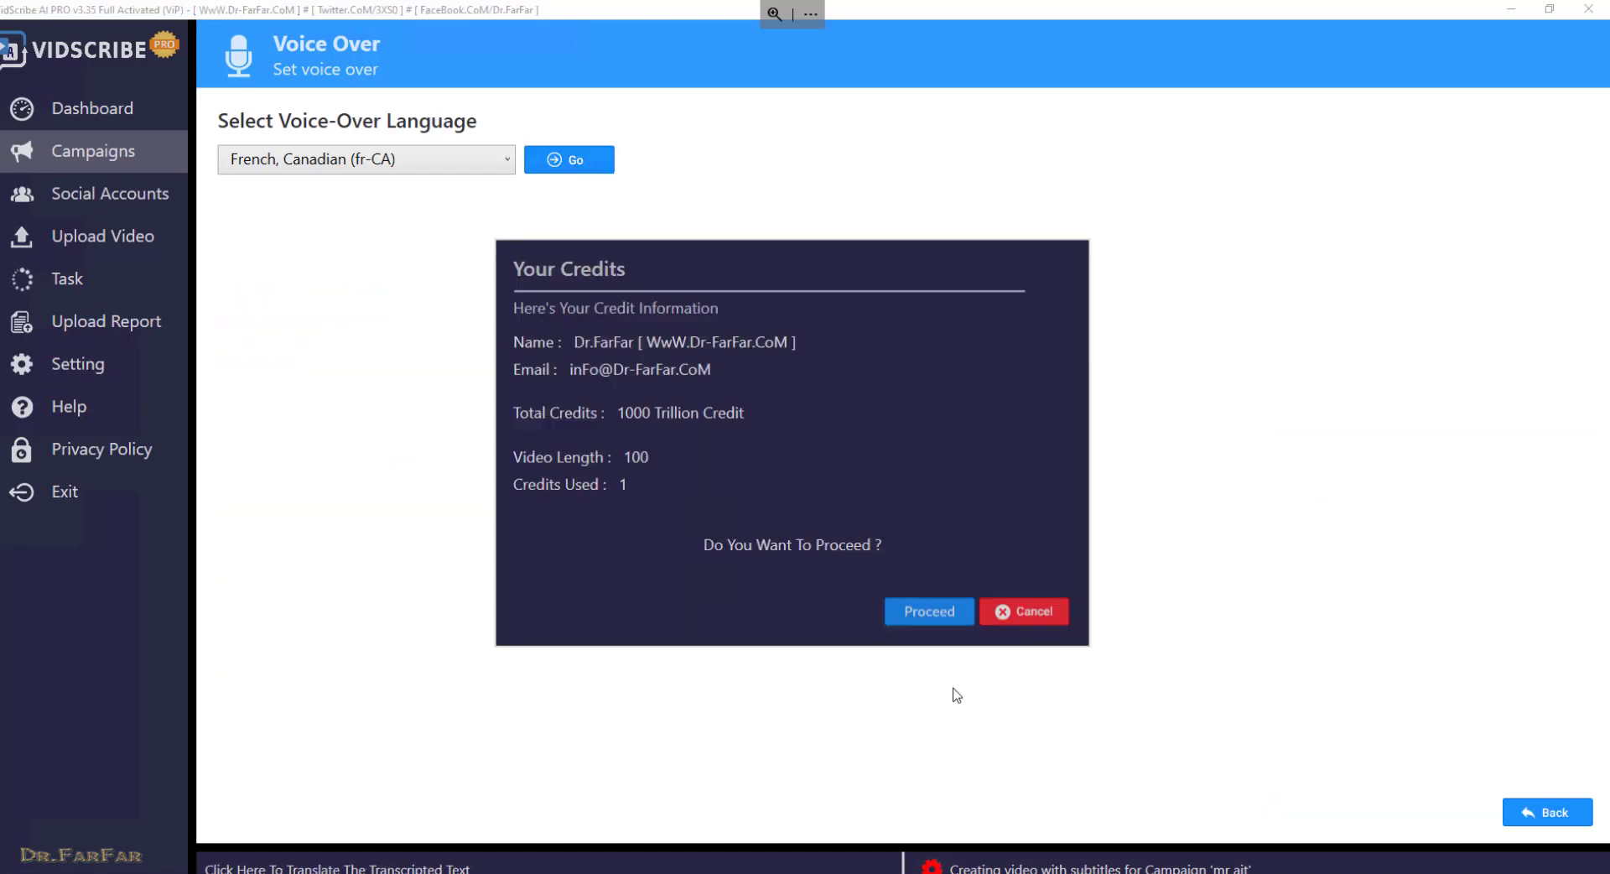
pyautogui.click(940, 616)
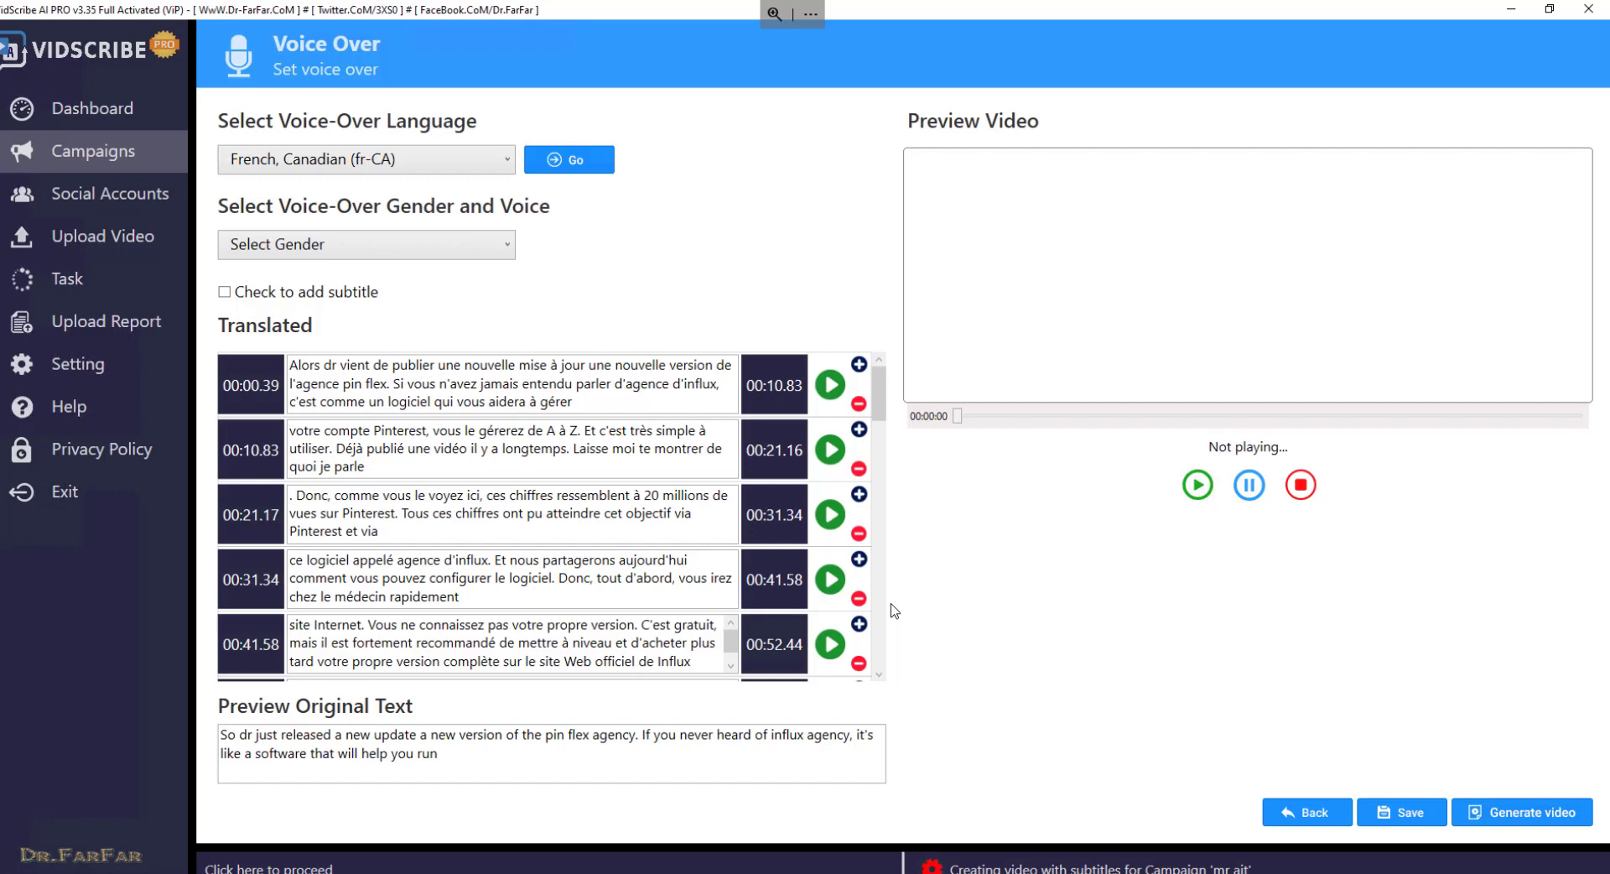
# Step: Clear the missing-gender warning by choosing Chantal, Female as the voice
pyautogui.click(1557, 807)
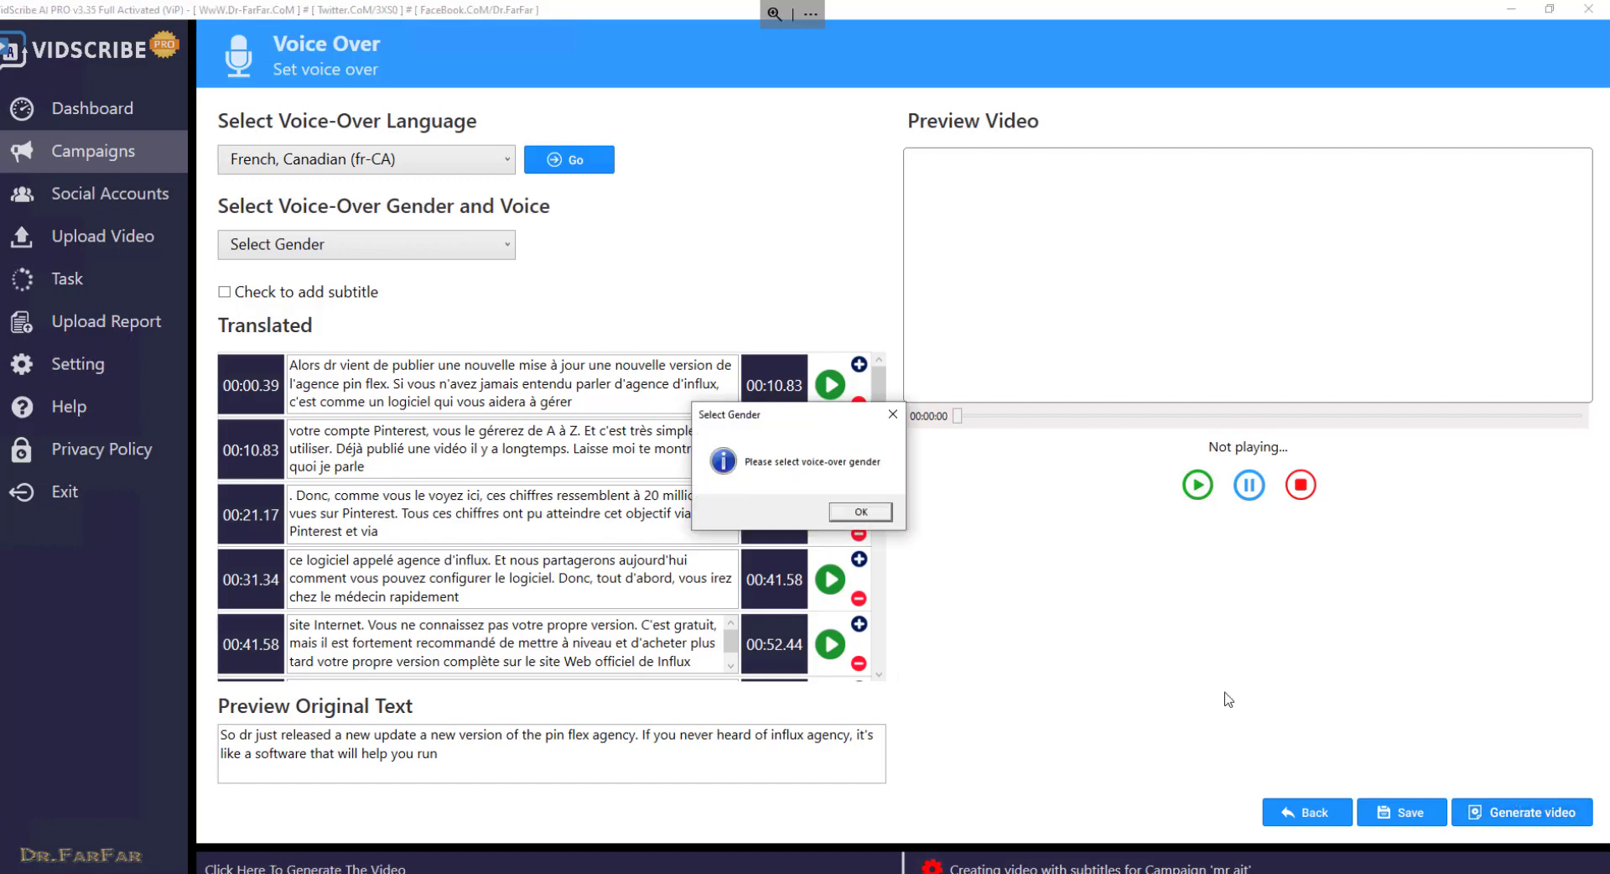
pyautogui.click(856, 518)
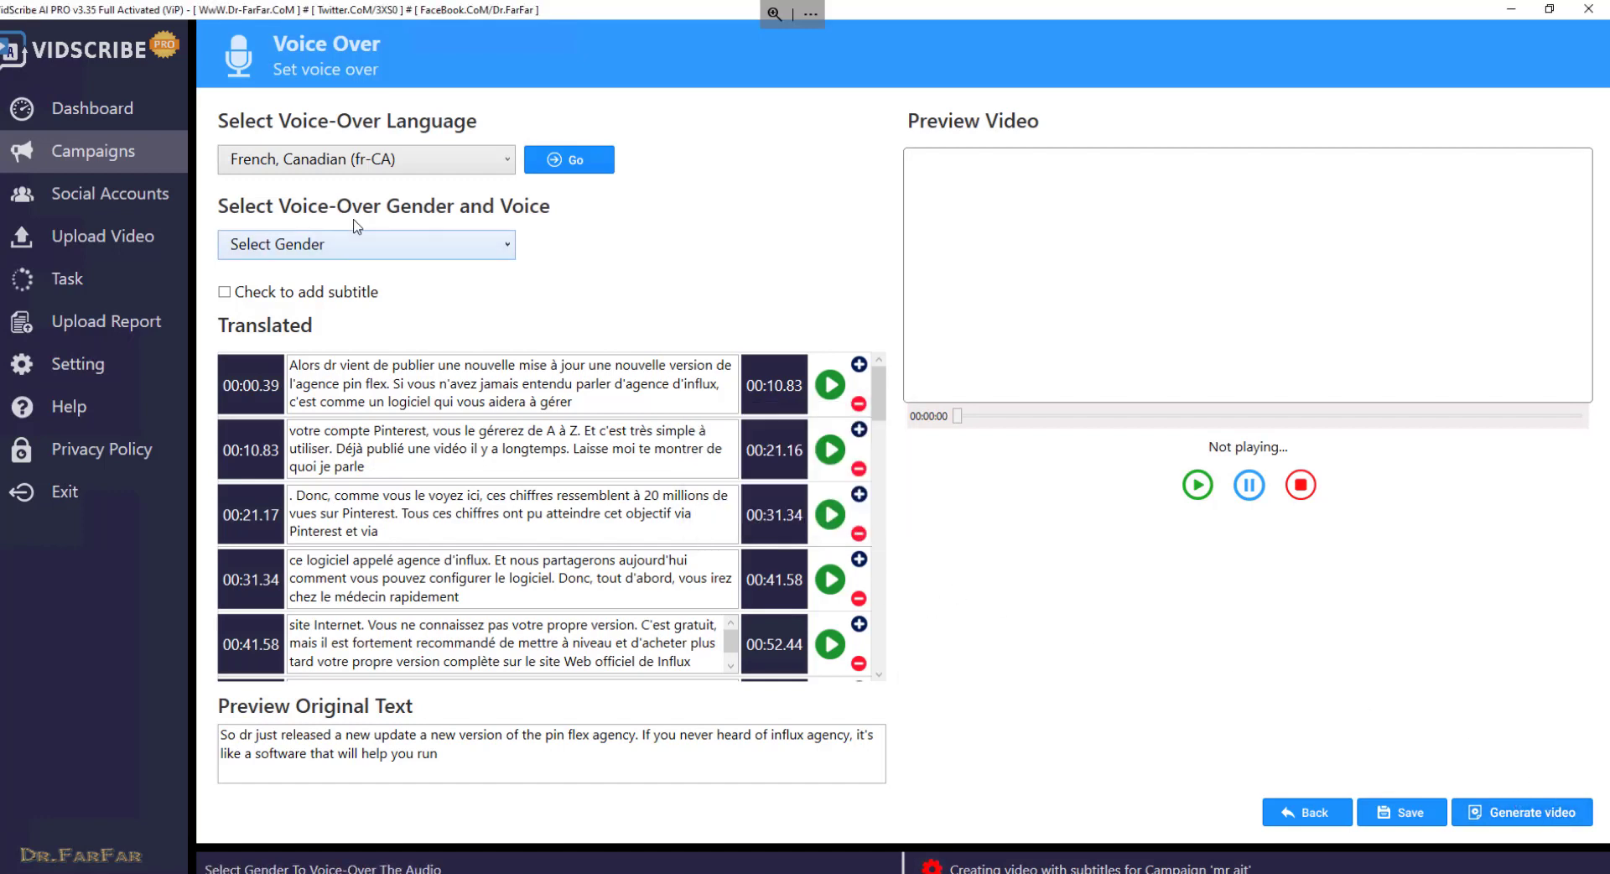
pyautogui.click(348, 247)
pyautogui.click(276, 307)
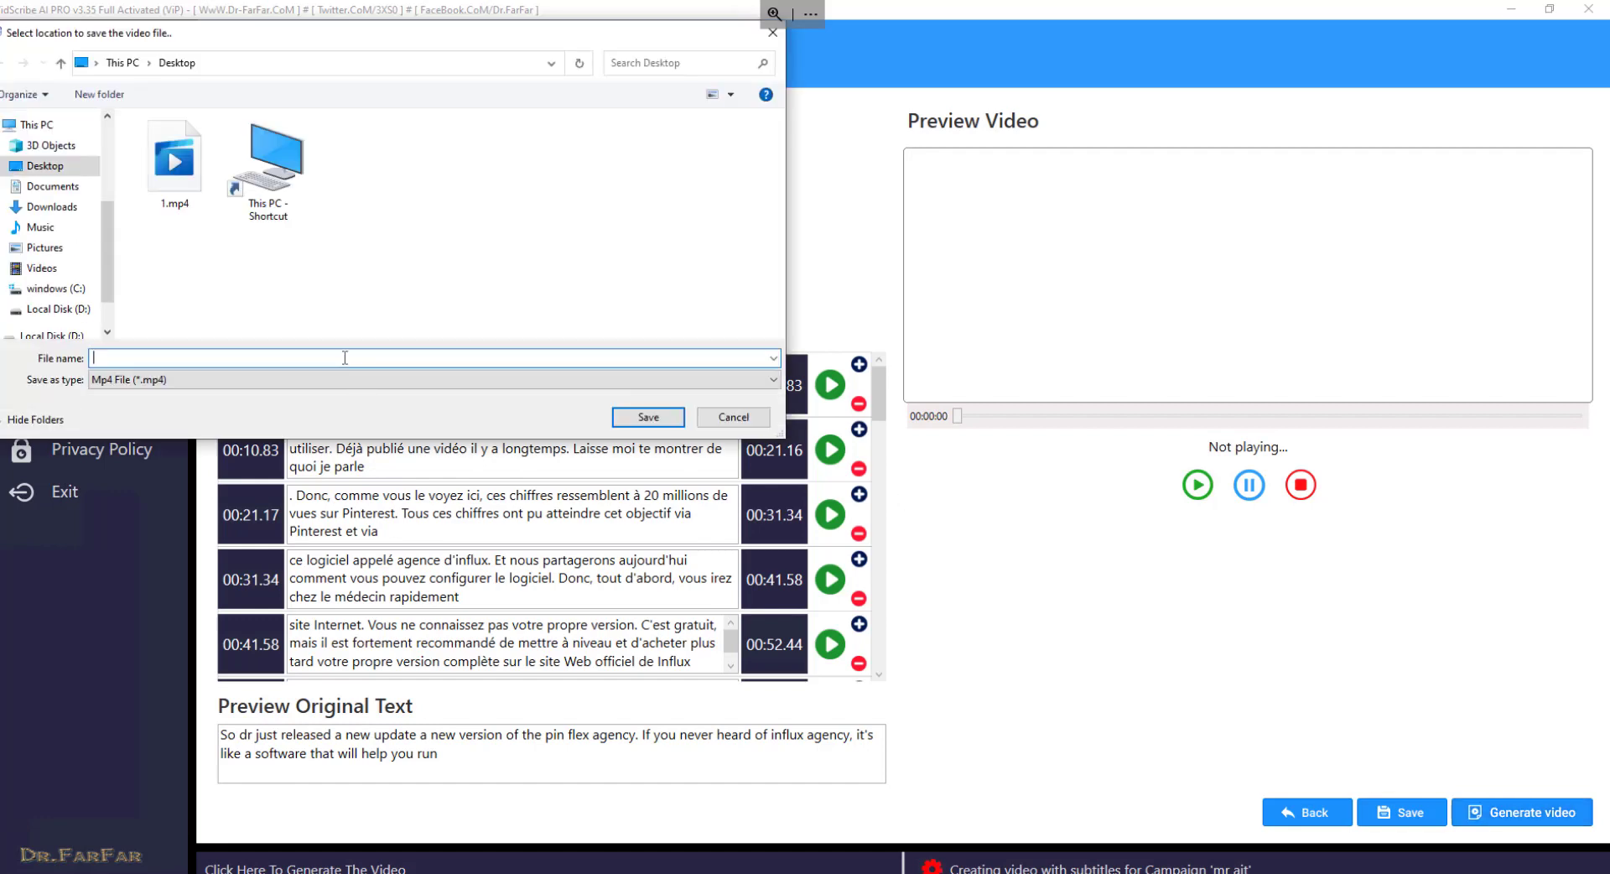
# Step: Save the voice-over video as '12', then return to the dashboard
pyautogui.write('122')
pyautogui.click(662, 417)
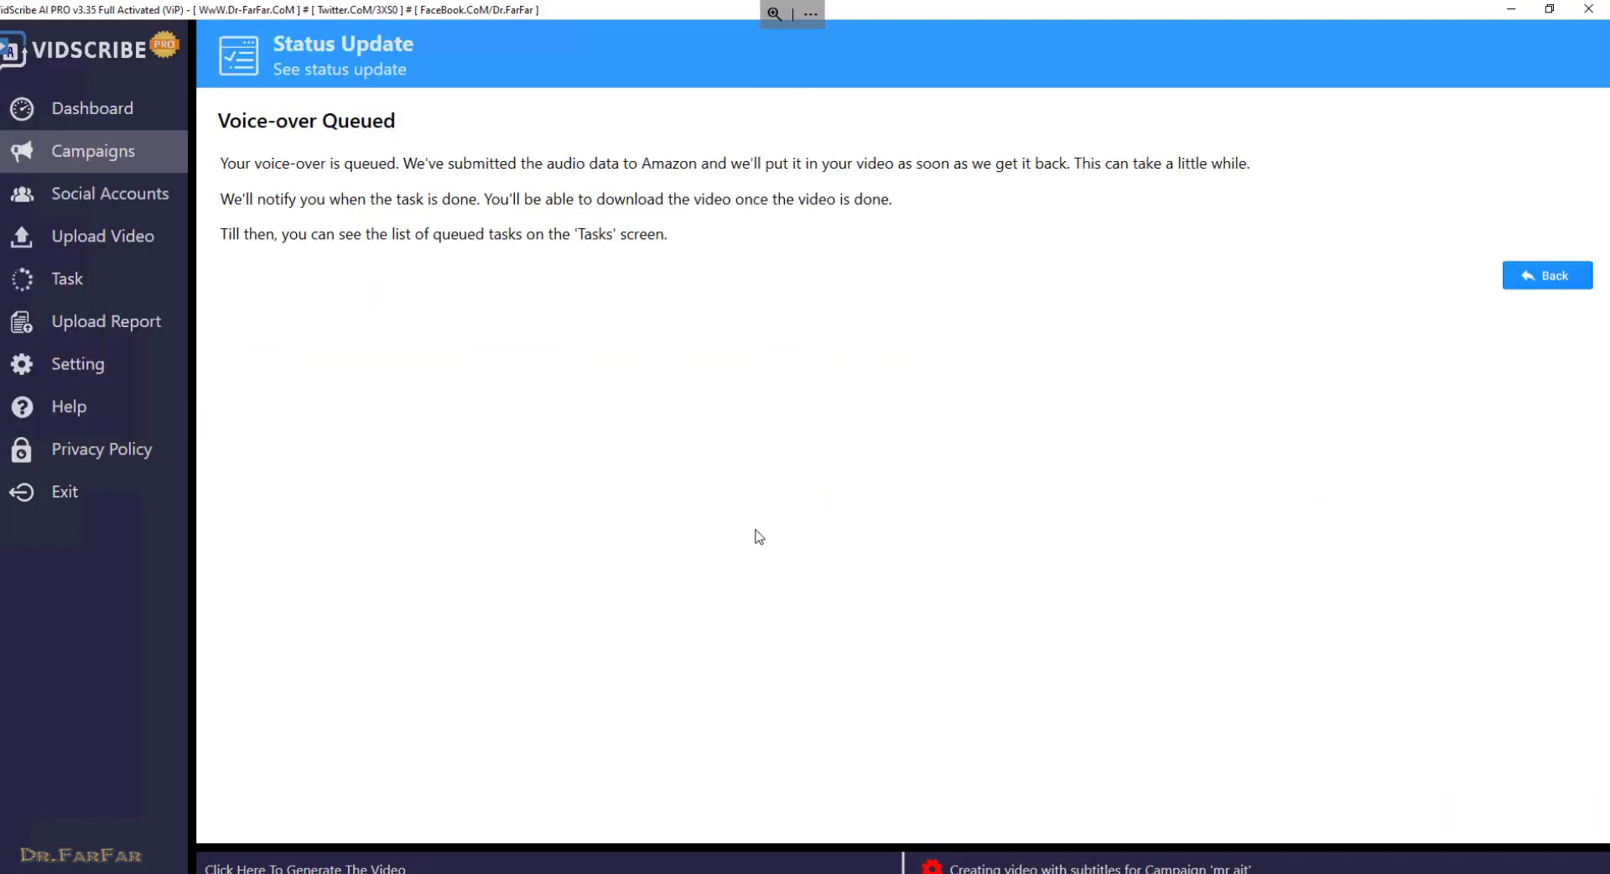
pyautogui.click(1520, 276)
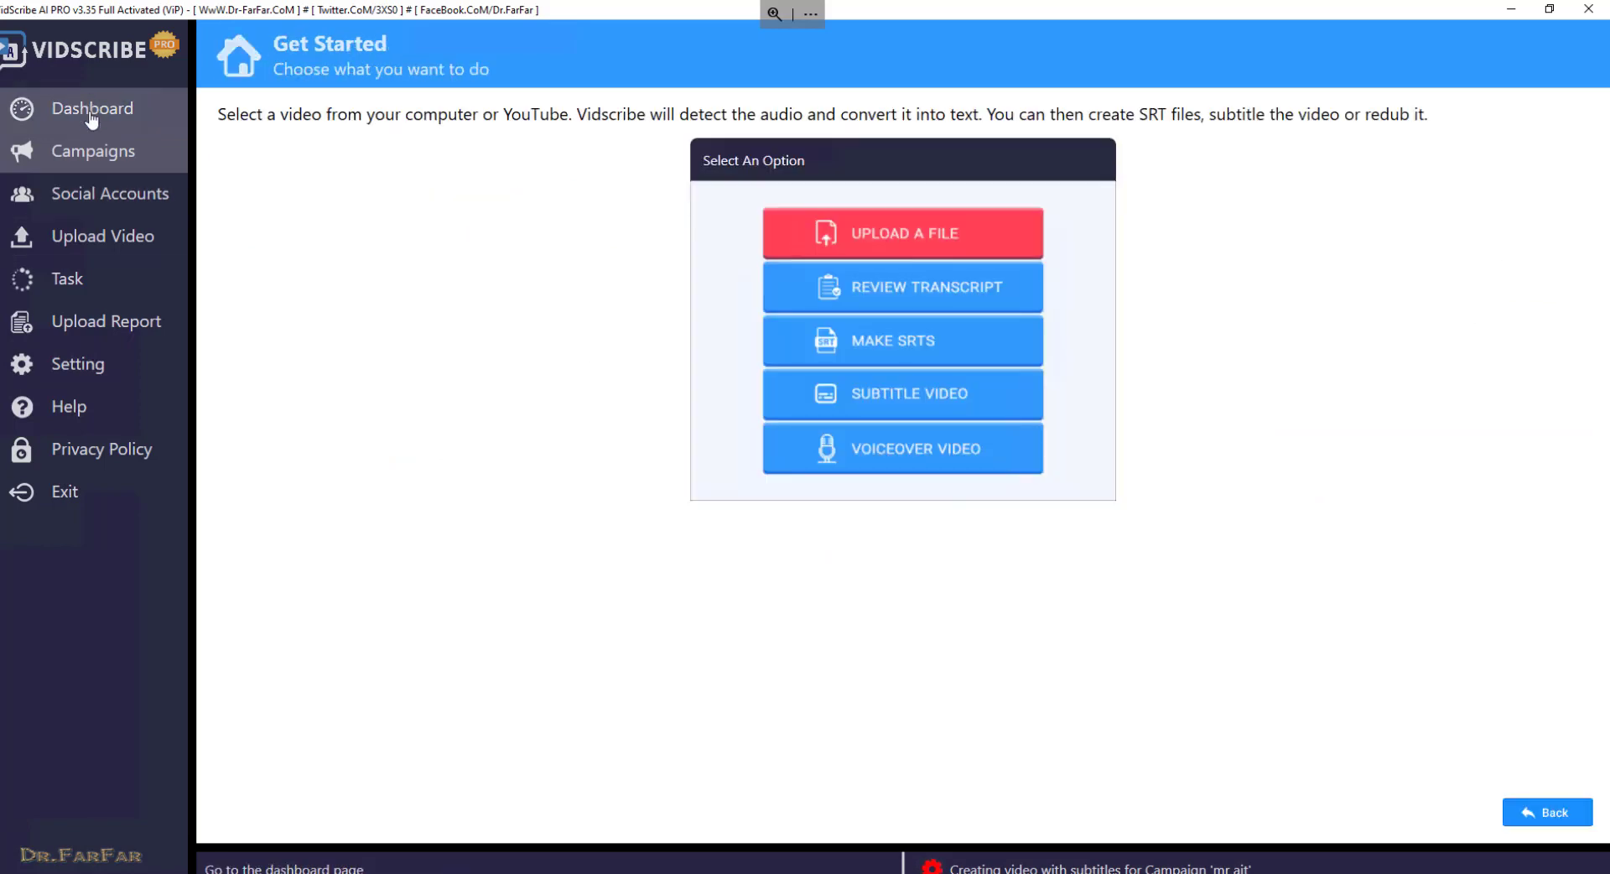
pyautogui.click(92, 117)
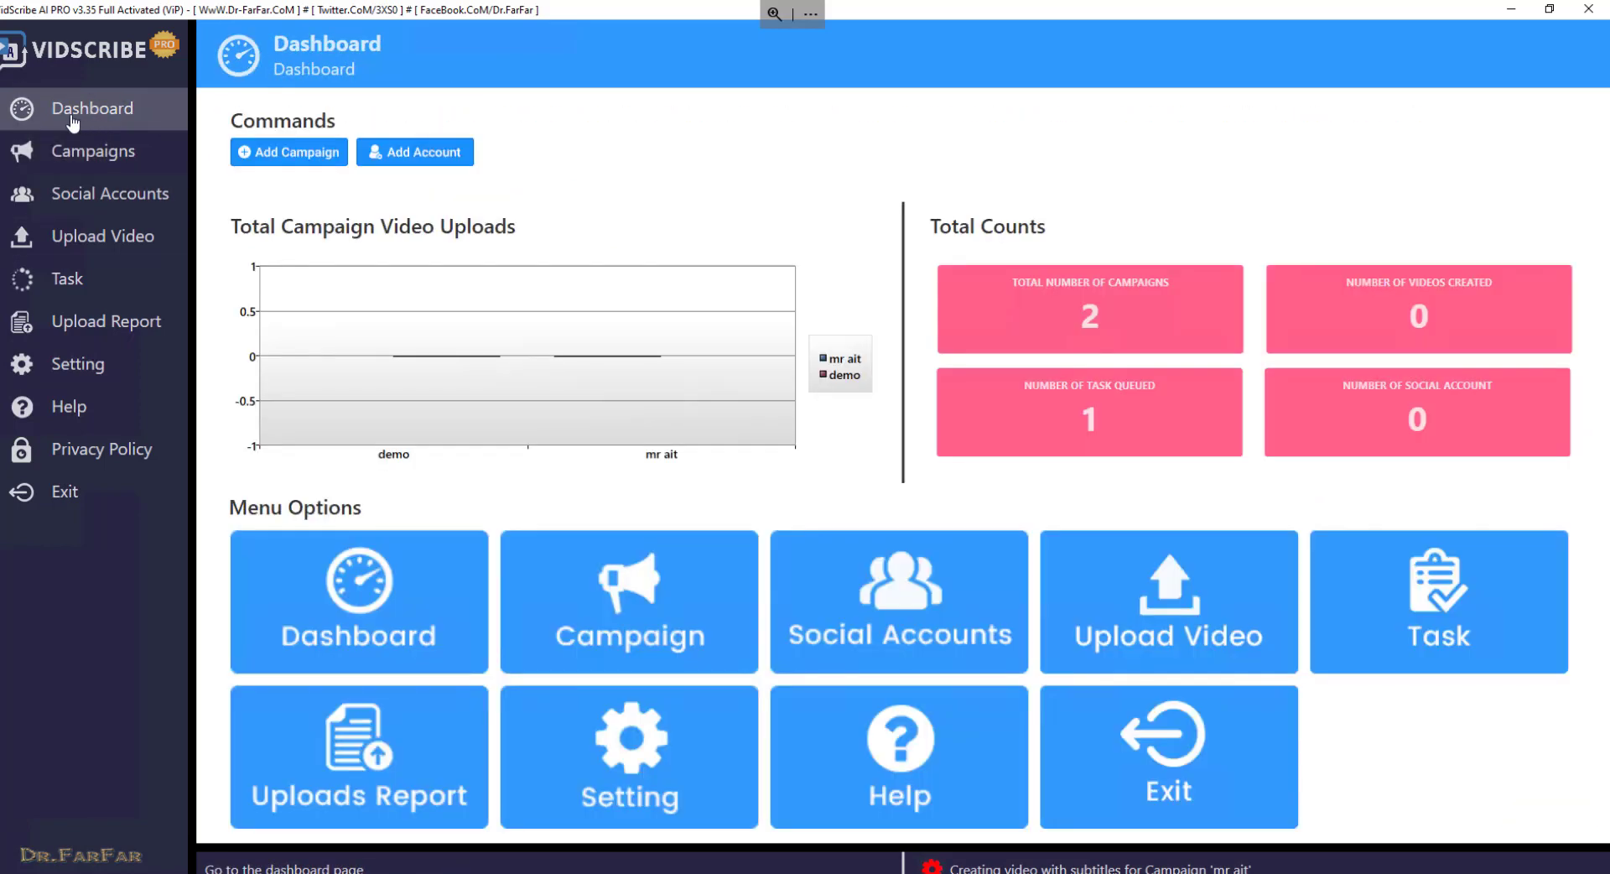